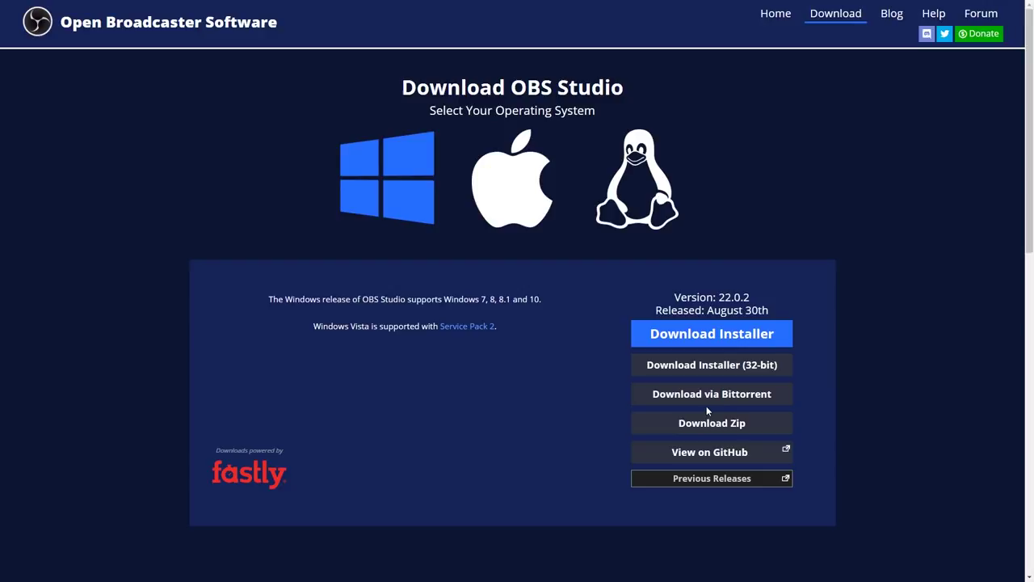
Leave the OBS Download page and go to the OBS Studio home page.
{"action": "scroll", "coordinate": [711, 404], "scroll_direction": "down", "scroll_amount": 2}
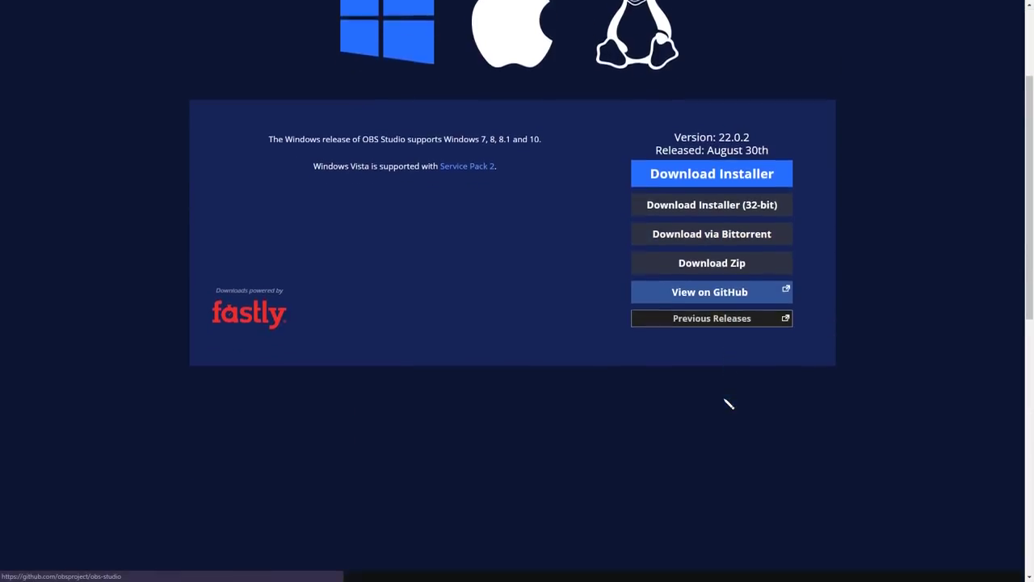
{"action": "scroll", "coordinate": [728, 404], "scroll_direction": "down", "scroll_amount": 3}
{"action": "scroll", "coordinate": [725, 401], "scroll_direction": "up", "scroll_amount": 5}
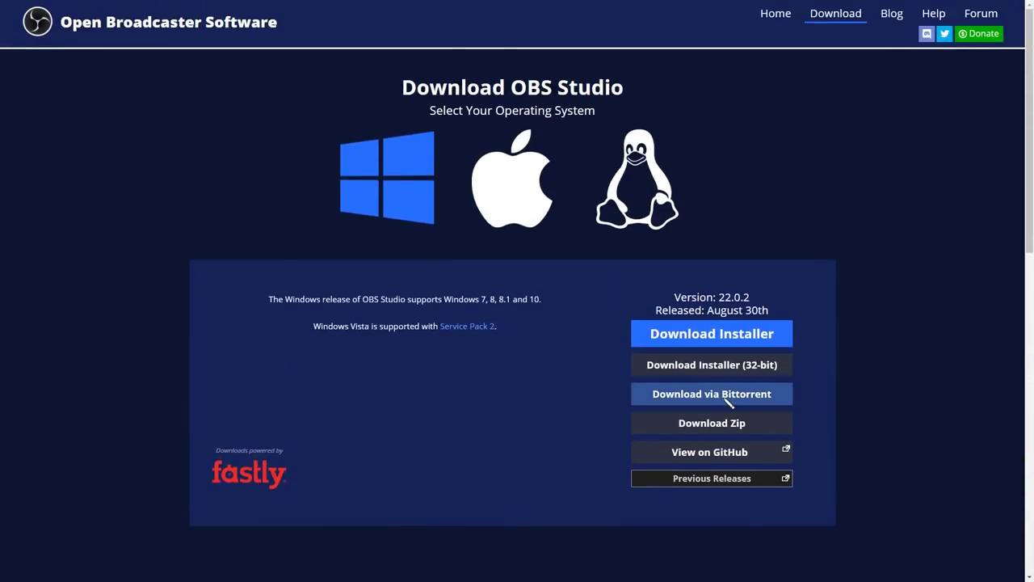
{"action": "left_click", "coordinate": [777, 17]}
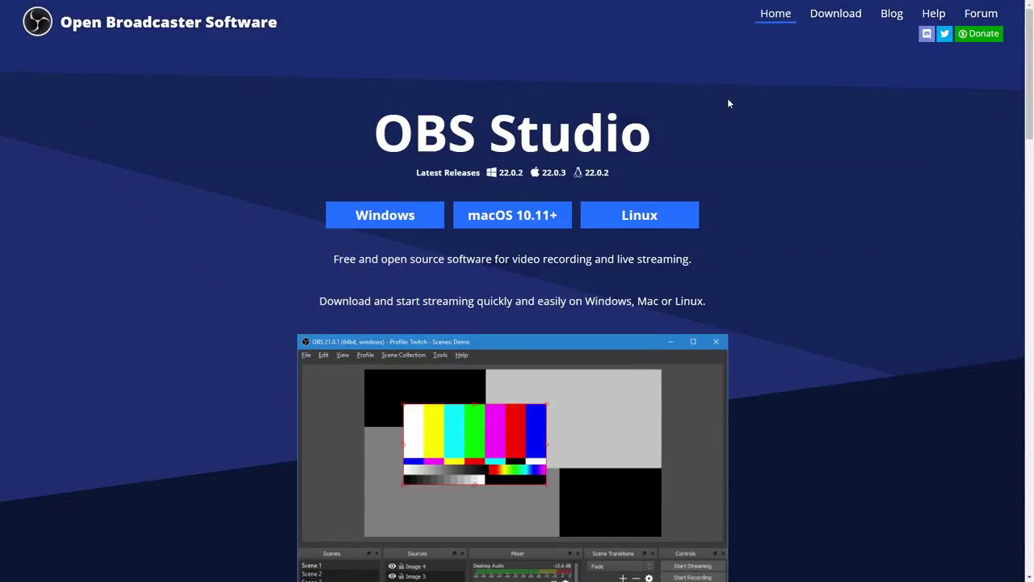
Browse down through the home page's Features sections and back up.
{"action": "scroll", "coordinate": [728, 103], "scroll_direction": "down", "scroll_amount": 1}
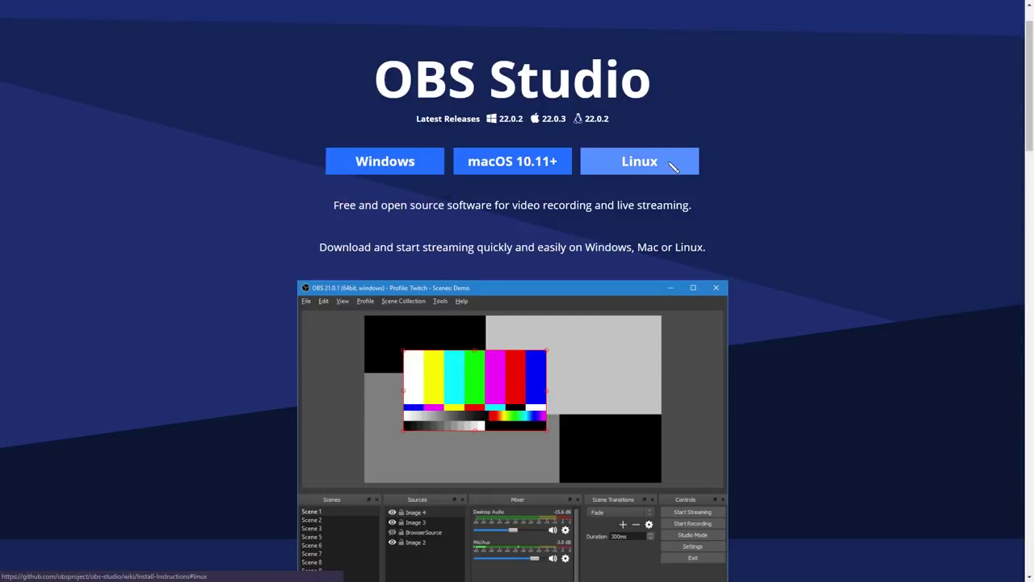
{"action": "scroll", "coordinate": [669, 162], "scroll_direction": "down", "scroll_amount": 4}
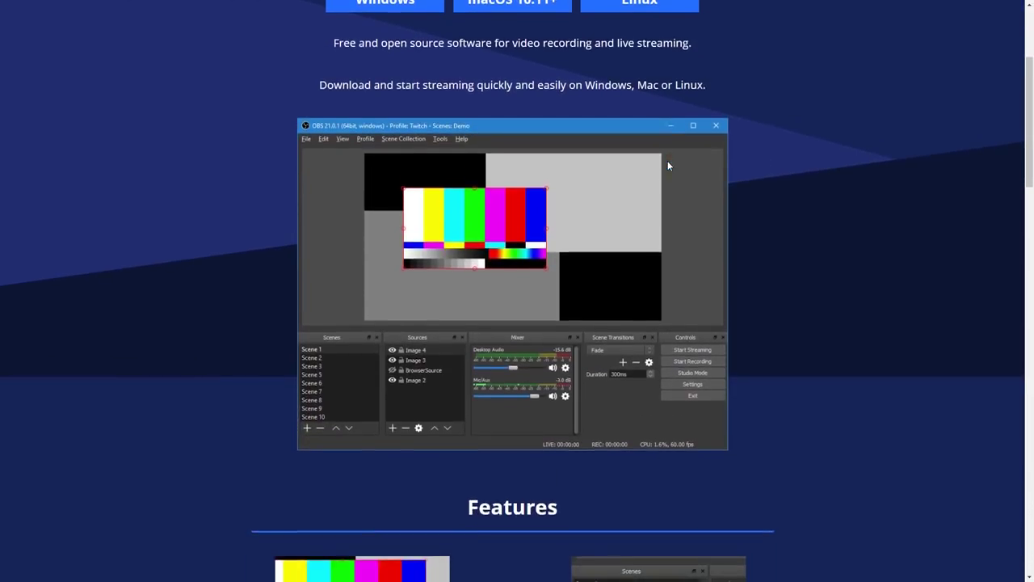
{"action": "scroll", "coordinate": [668, 165], "scroll_direction": "down", "scroll_amount": 3}
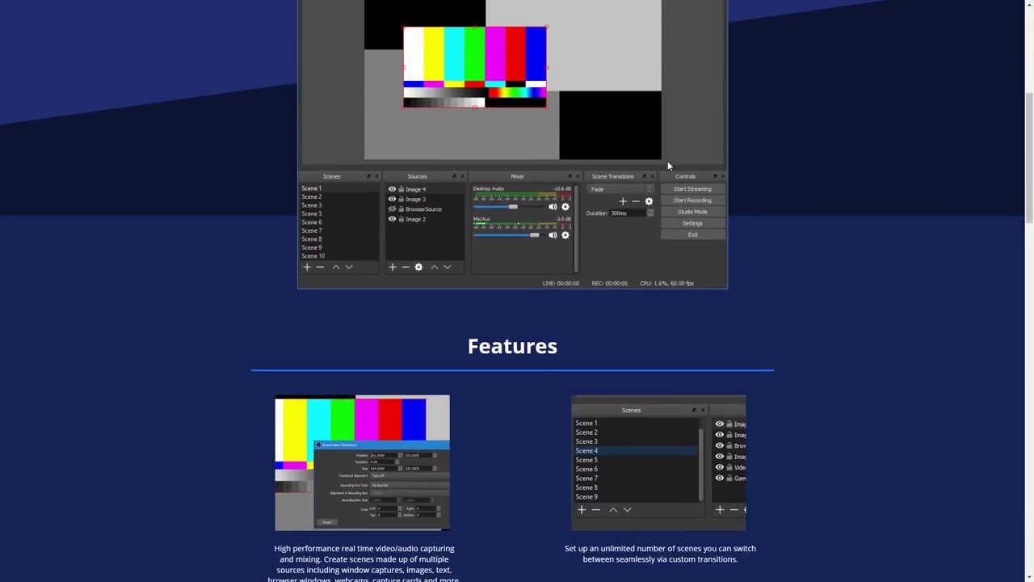
{"action": "scroll", "coordinate": [668, 166], "scroll_direction": "down", "scroll_amount": 4}
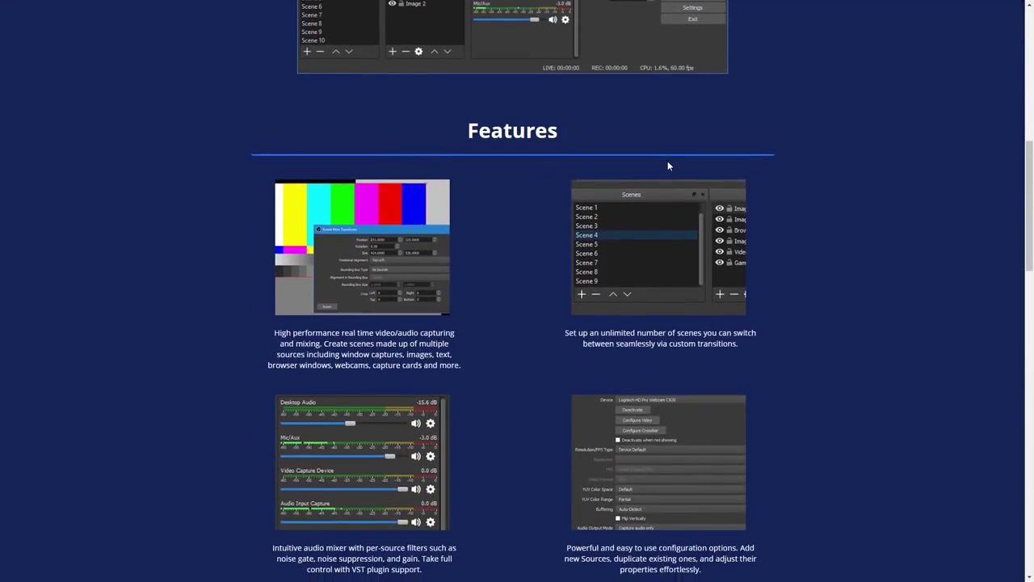
{"action": "scroll", "coordinate": [667, 165], "scroll_direction": "down", "scroll_amount": 4}
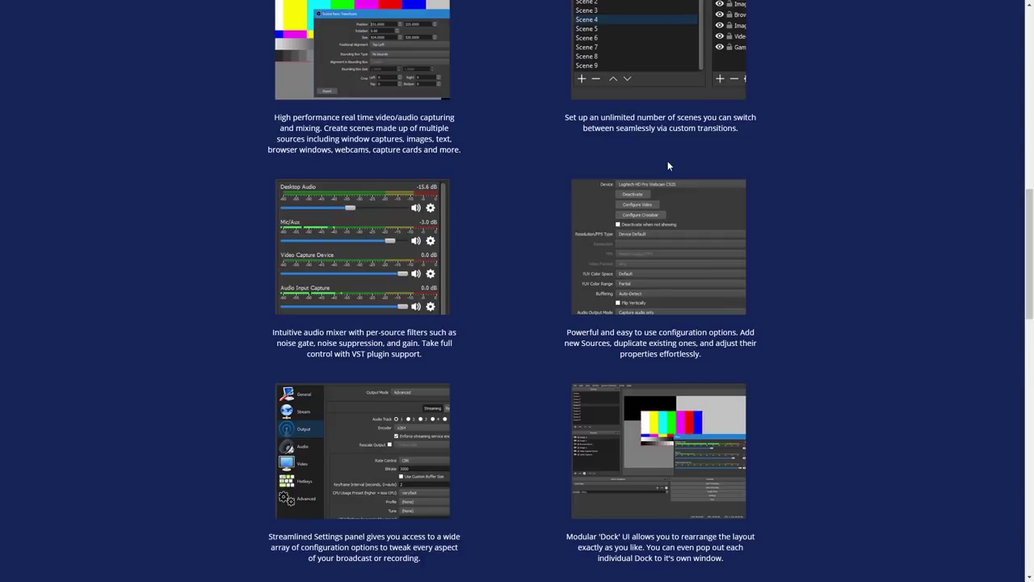
{"action": "scroll", "coordinate": [667, 165], "scroll_direction": "down", "scroll_amount": 3}
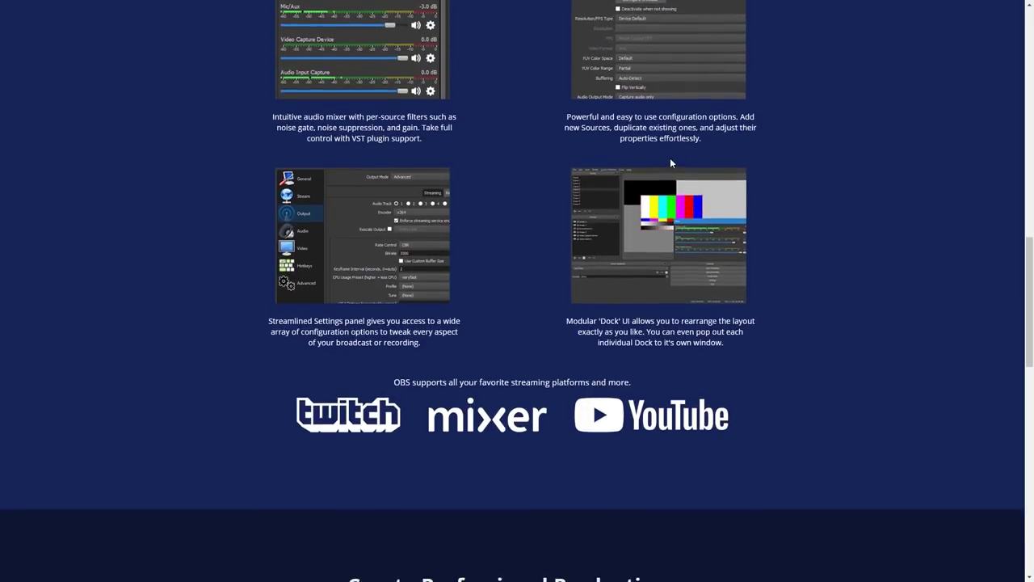
{"action": "scroll", "coordinate": [436, 190], "scroll_direction": "up", "scroll_amount": 2}
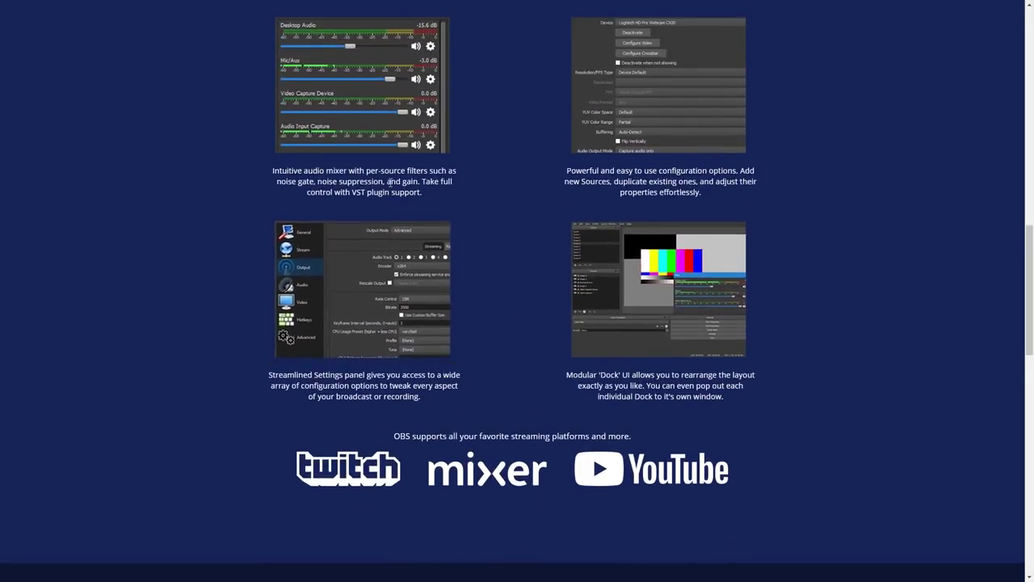
{"action": "scroll", "coordinate": [824, 131], "scroll_direction": "down", "scroll_amount": 6}
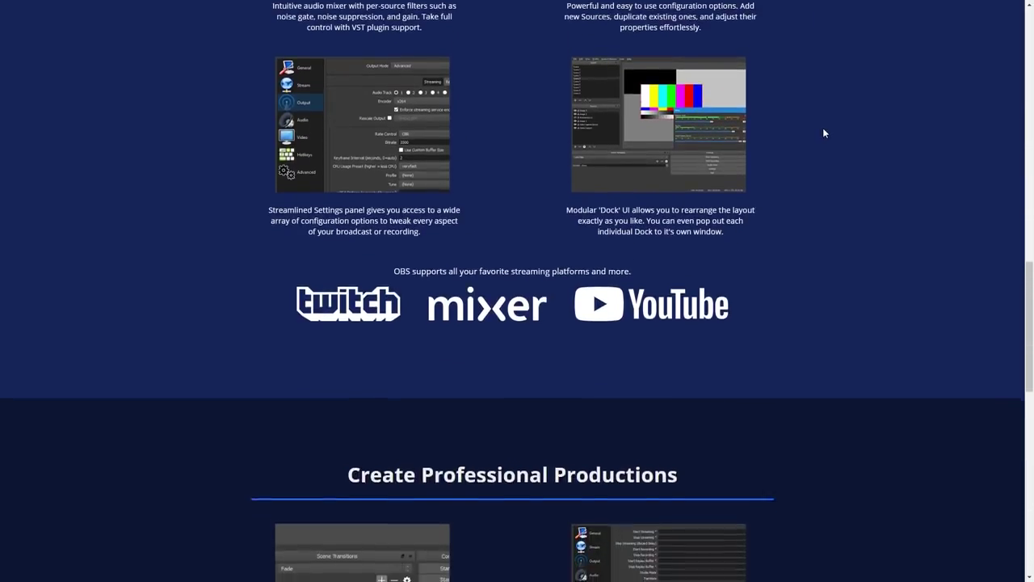
{"action": "scroll", "coordinate": [824, 132], "scroll_direction": "down", "scroll_amount": 2}
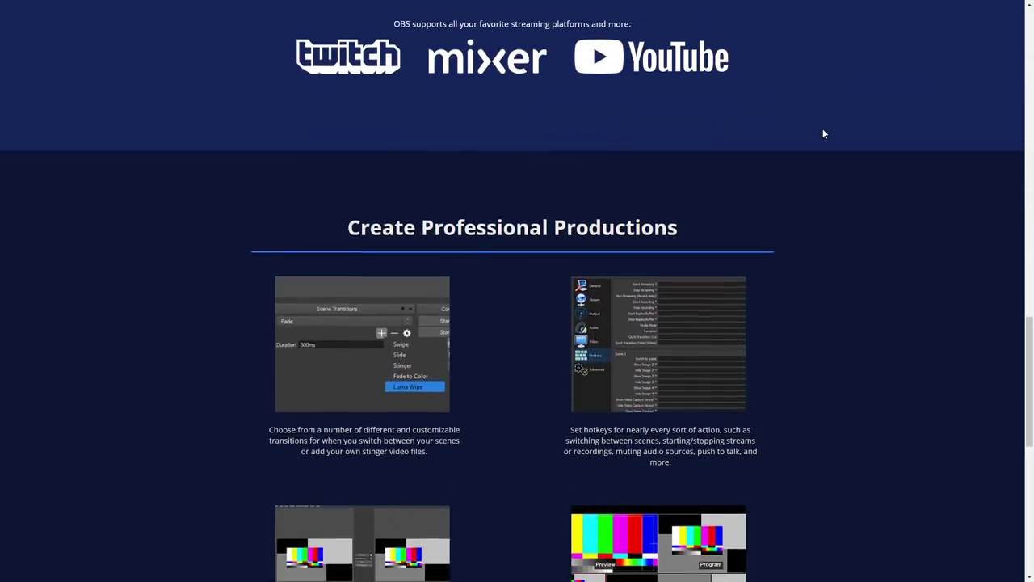
{"action": "scroll", "coordinate": [640, 305], "scroll_direction": "down", "scroll_amount": 1}
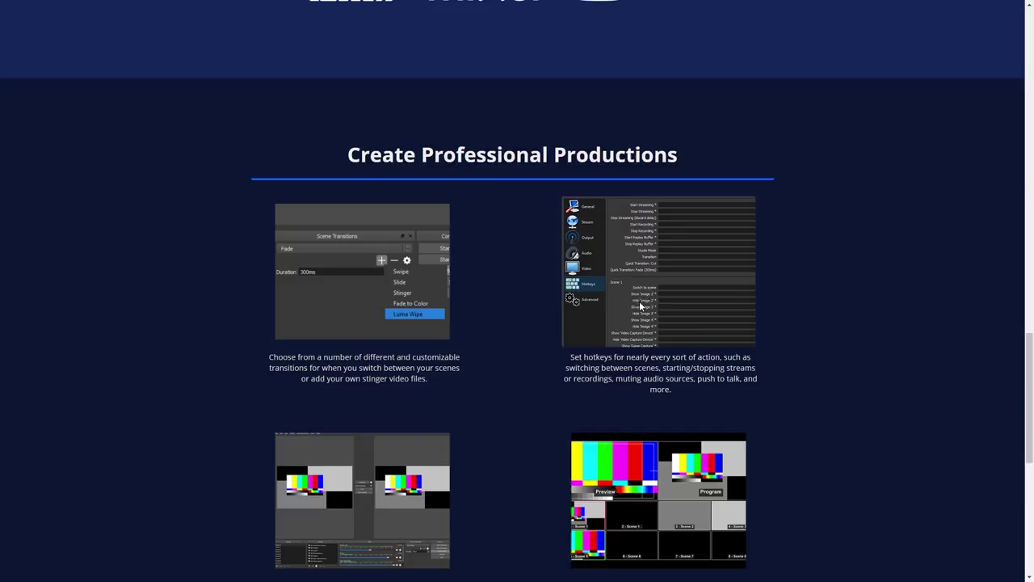
{"action": "scroll", "coordinate": [659, 336], "scroll_direction": "down", "scroll_amount": 1}
{"action": "scroll", "coordinate": [453, 380], "scroll_direction": "down", "scroll_amount": 1}
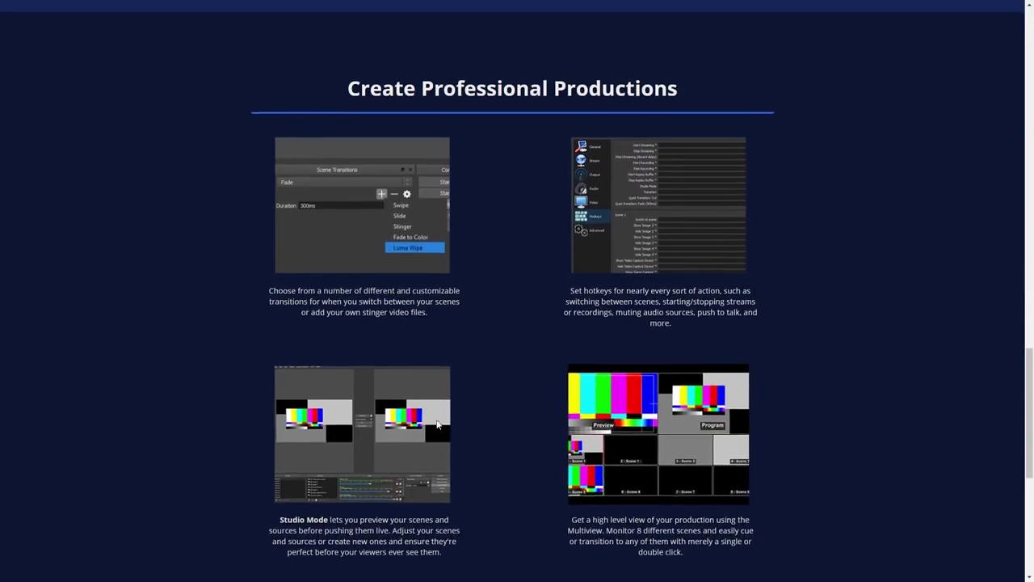
{"action": "scroll", "coordinate": [337, 386], "scroll_direction": "down", "scroll_amount": 6}
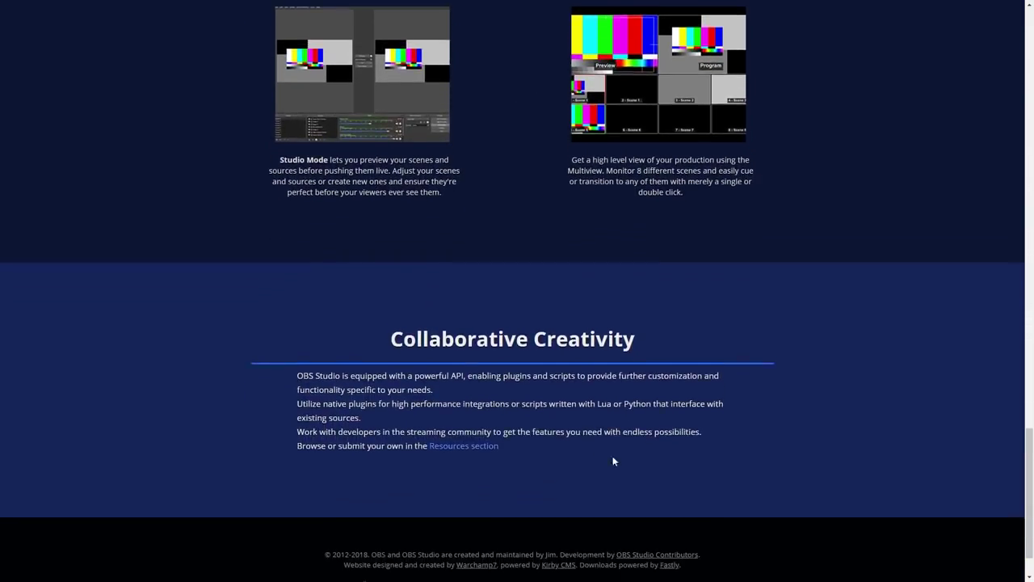
{"action": "scroll", "coordinate": [802, 431], "scroll_direction": "up", "scroll_amount": 10}
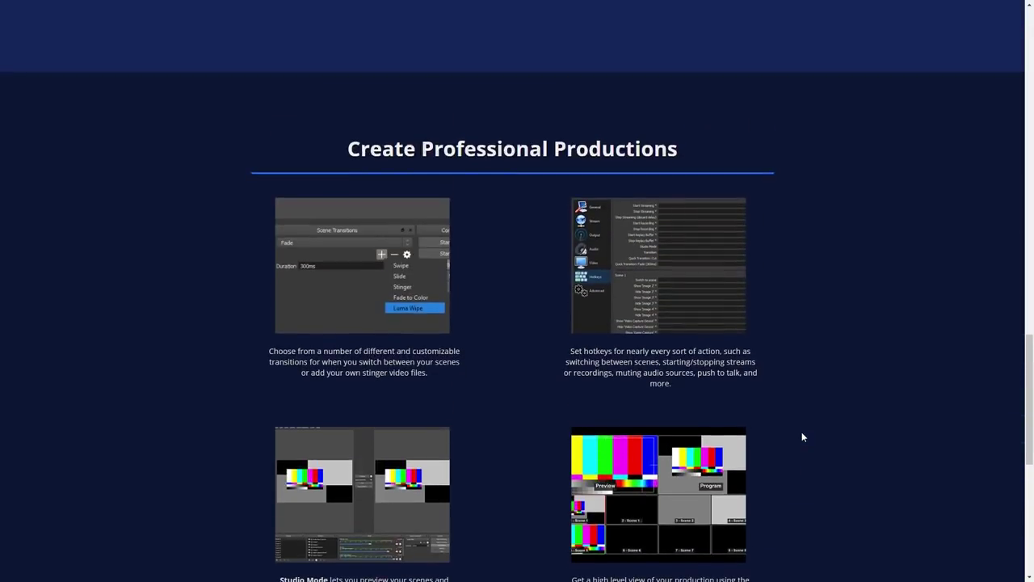
{"action": "scroll", "coordinate": [802, 437], "scroll_direction": "up", "scroll_amount": 15}
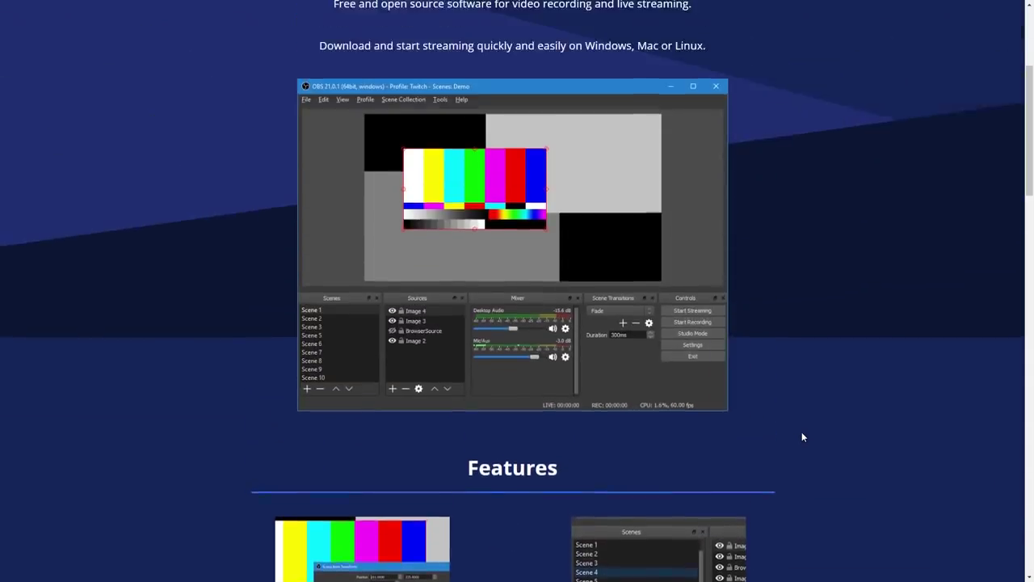
{"action": "scroll", "coordinate": [803, 436], "scroll_direction": "up", "scroll_amount": 1}
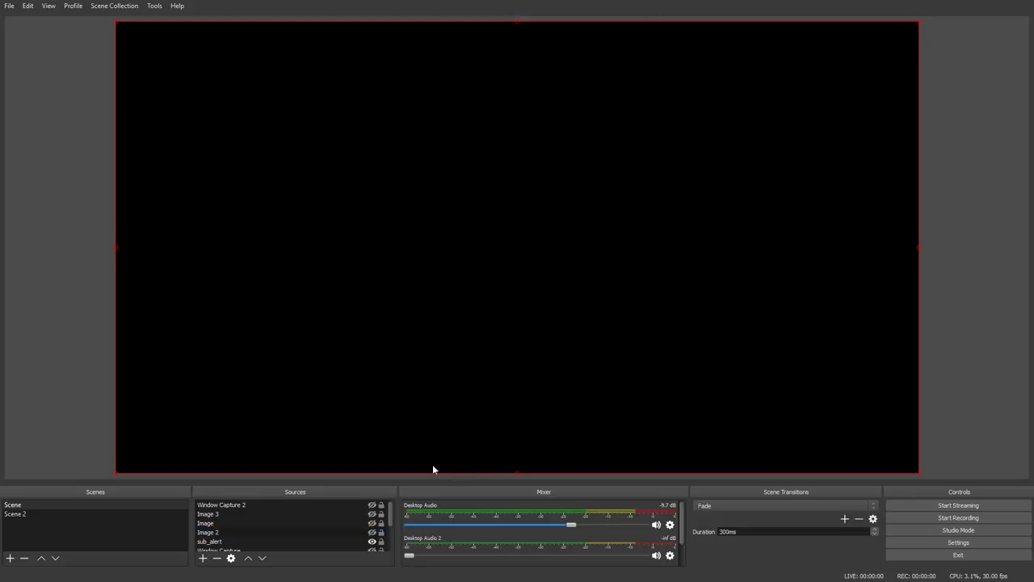
Scroll the Sources list to Display Capture and leave it visible in the preview.
{"action": "left_click_drag", "start_coordinate": [388, 515], "coordinate": [386, 539]}
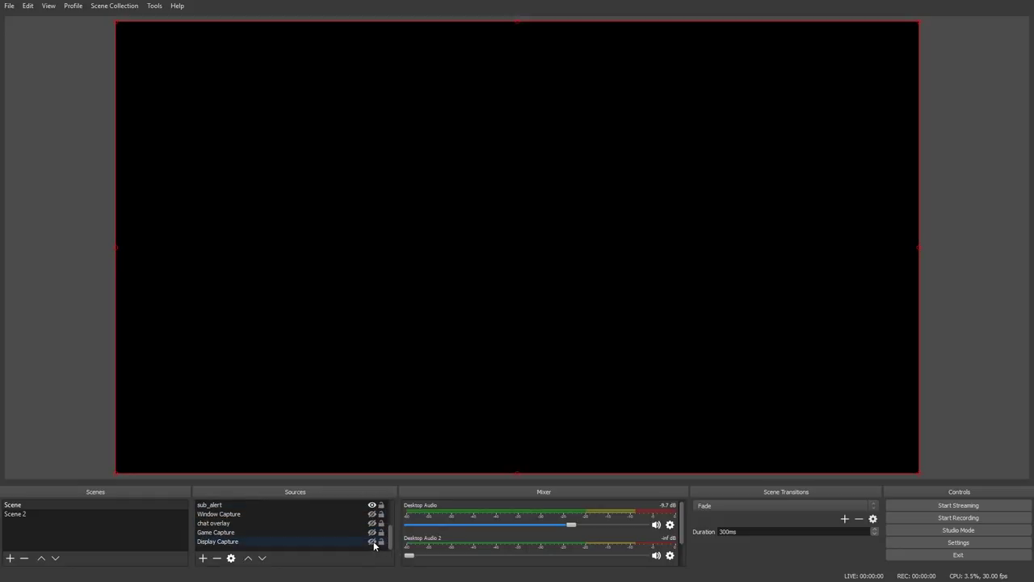
{"action": "left_click", "coordinate": [371, 541]}
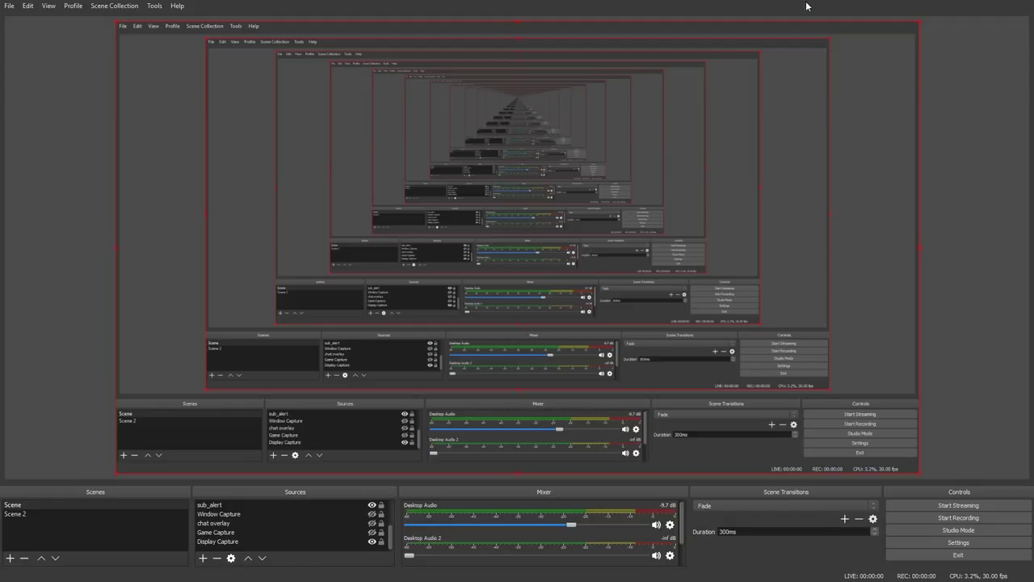
{"action": "left_click", "coordinate": [372, 542]}
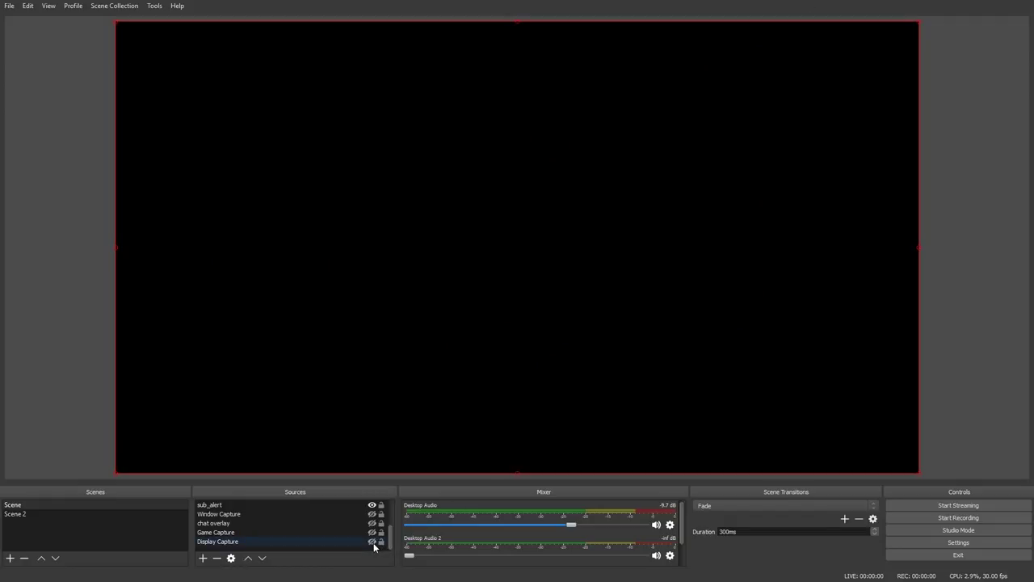
{"action": "left_click", "coordinate": [373, 541]}
{"action": "left_click", "coordinate": [372, 543]}
{"action": "left_click", "coordinate": [373, 543]}
{"action": "left_click", "coordinate": [373, 542]}
{"action": "left_click", "coordinate": [373, 542]}
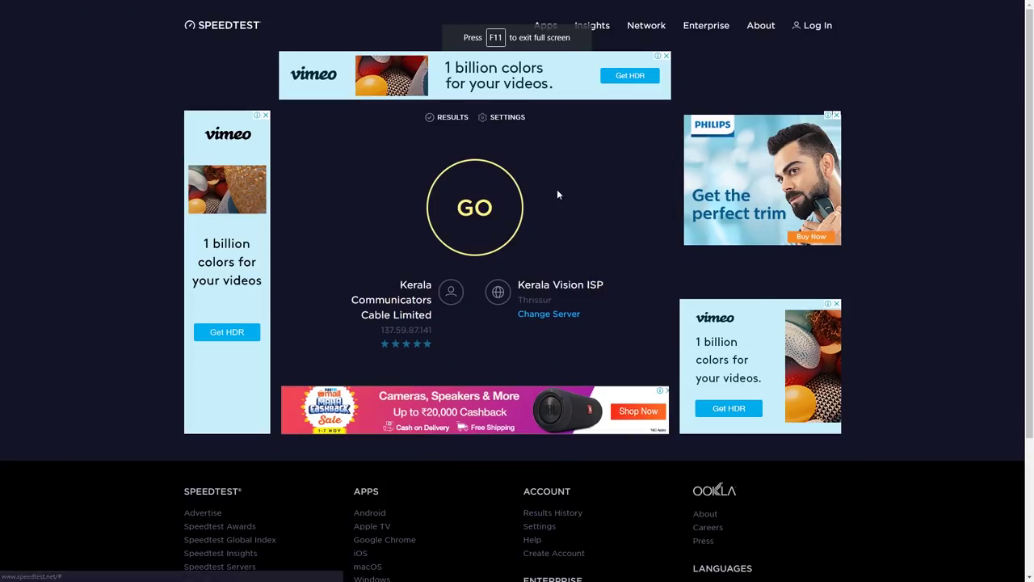
Run a Speedtest in Kbps: 2 ms ping, 94770 Kbps download, 96129 Kbps upload.
{"action": "left_click", "coordinate": [504, 116]}
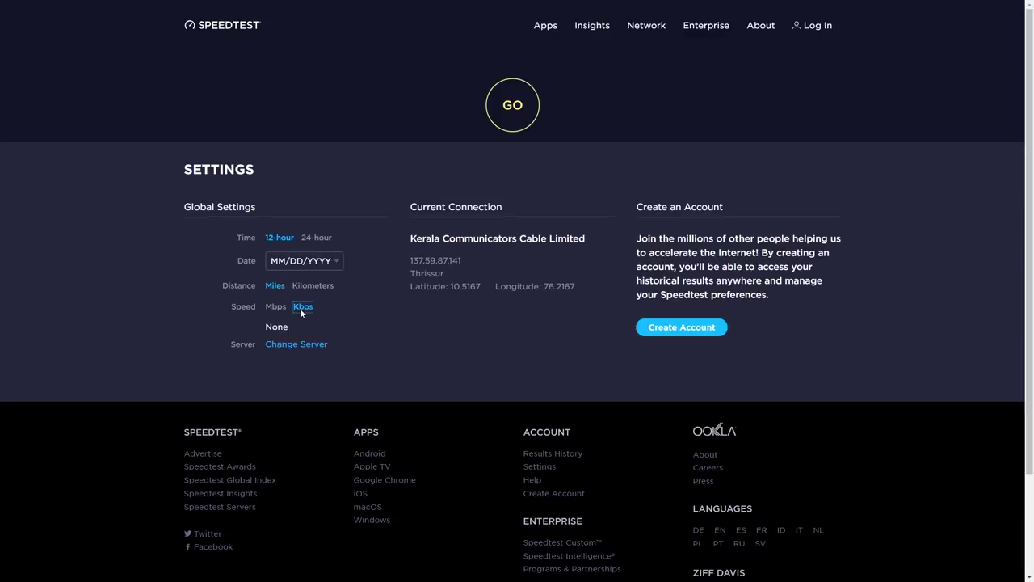
{"action": "left_click", "coordinate": [504, 109]}
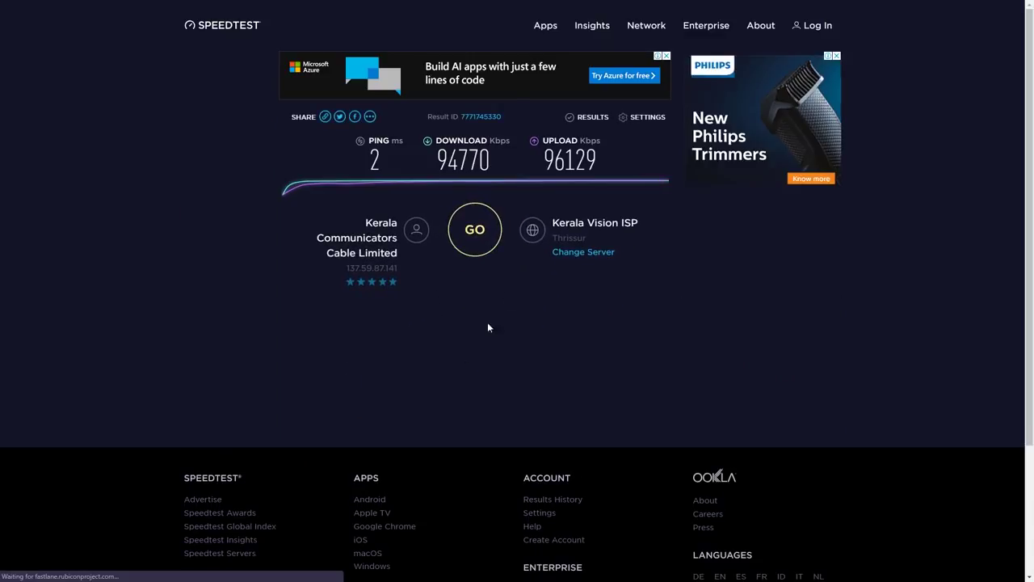
{"action": "double_click", "coordinate": [569, 160]}
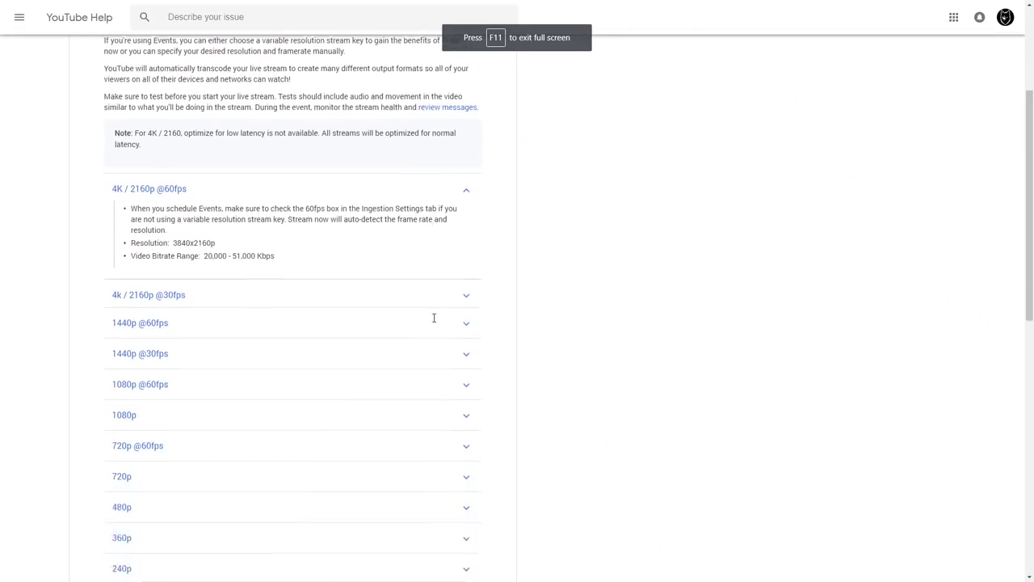
{"action": "scroll", "coordinate": [433, 317], "scroll_direction": "down", "scroll_amount": 2}
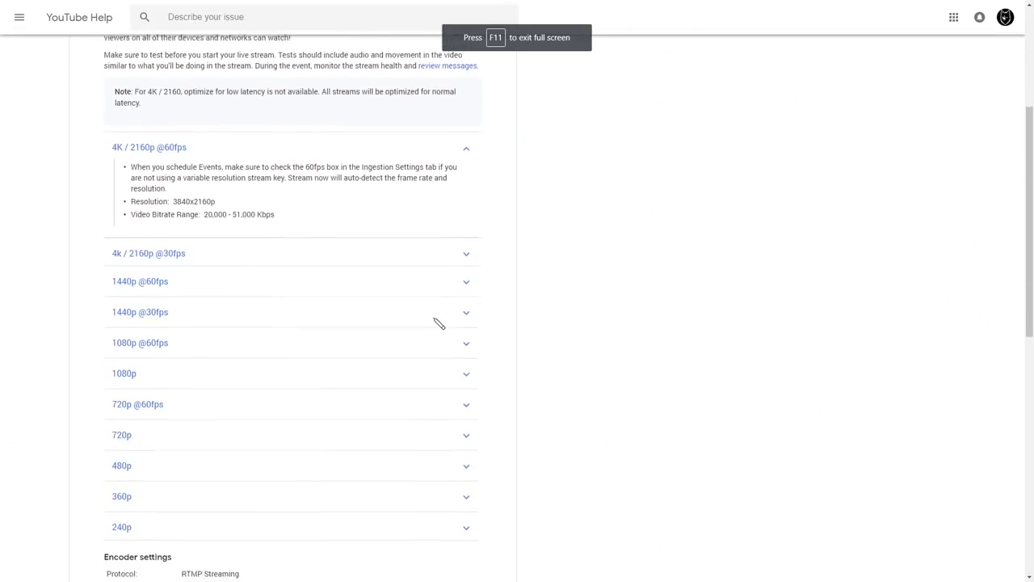
{"action": "scroll", "coordinate": [257, 153], "scroll_direction": "up", "scroll_amount": 1}
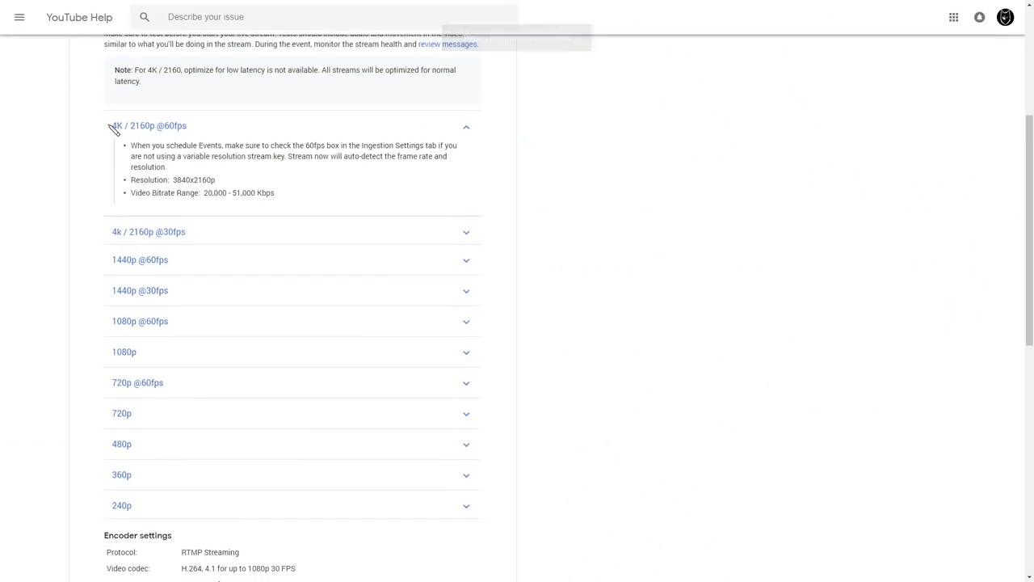
{"action": "left_click_drag", "start_coordinate": [113, 127], "coordinate": [206, 134]}
{"action": "left_click", "coordinate": [455, 134]}
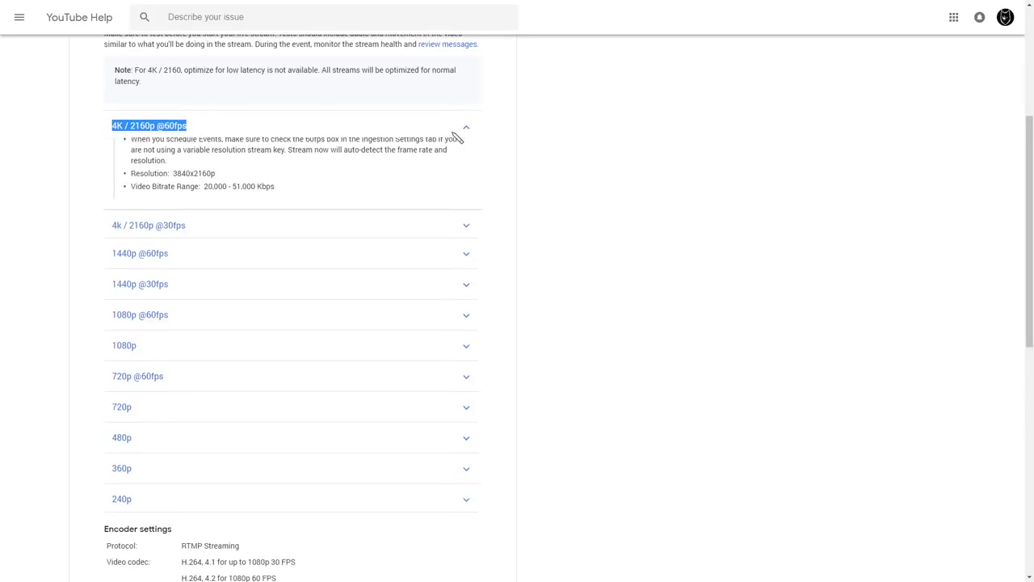
{"action": "left_click", "coordinate": [198, 193]}
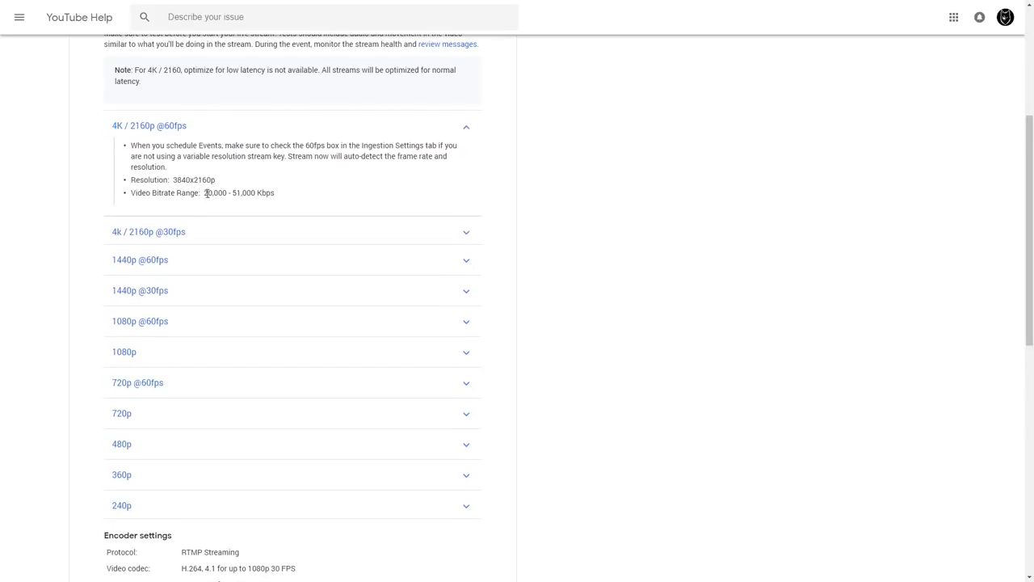
{"action": "left_click_drag", "start_coordinate": [203, 193], "coordinate": [296, 196]}
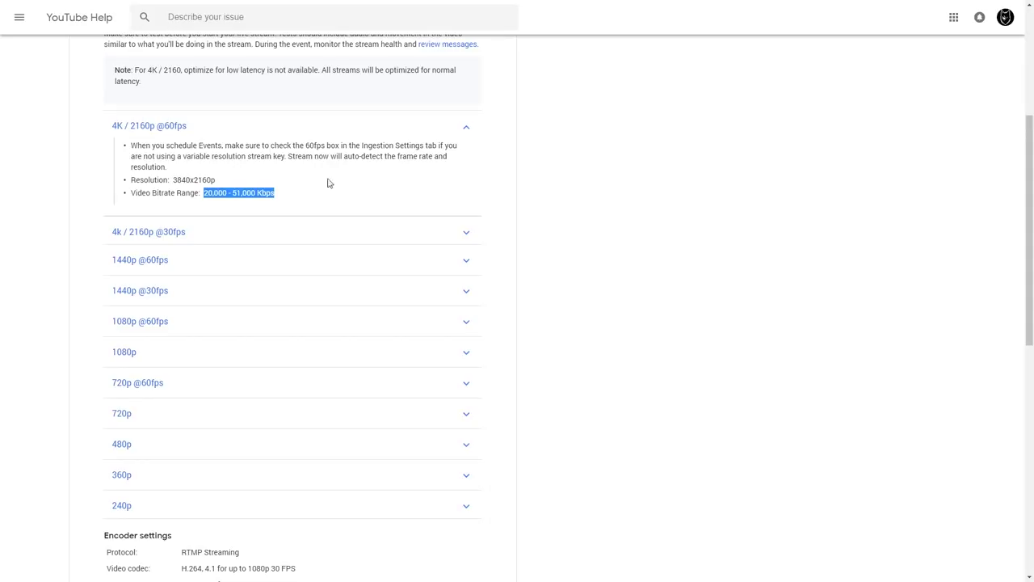
{"action": "left_click", "coordinate": [466, 130]}
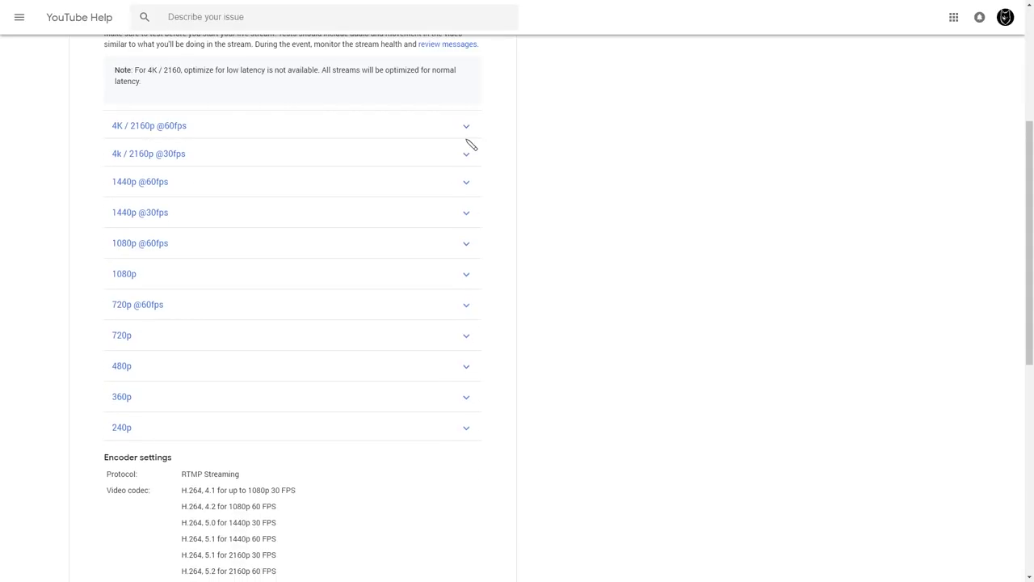
{"action": "left_click", "coordinate": [421, 339]}
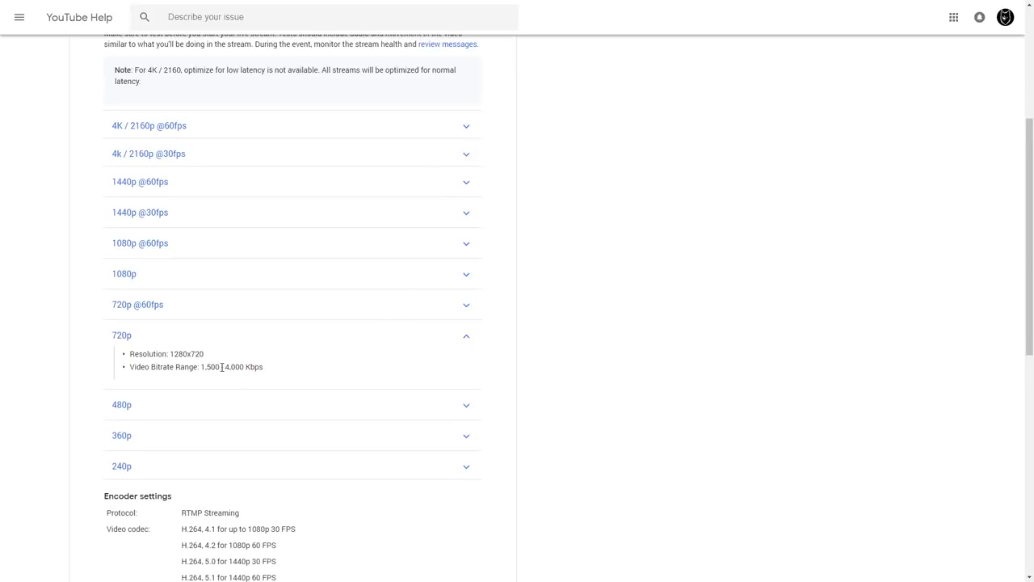
{"action": "left_click", "coordinate": [466, 337]}
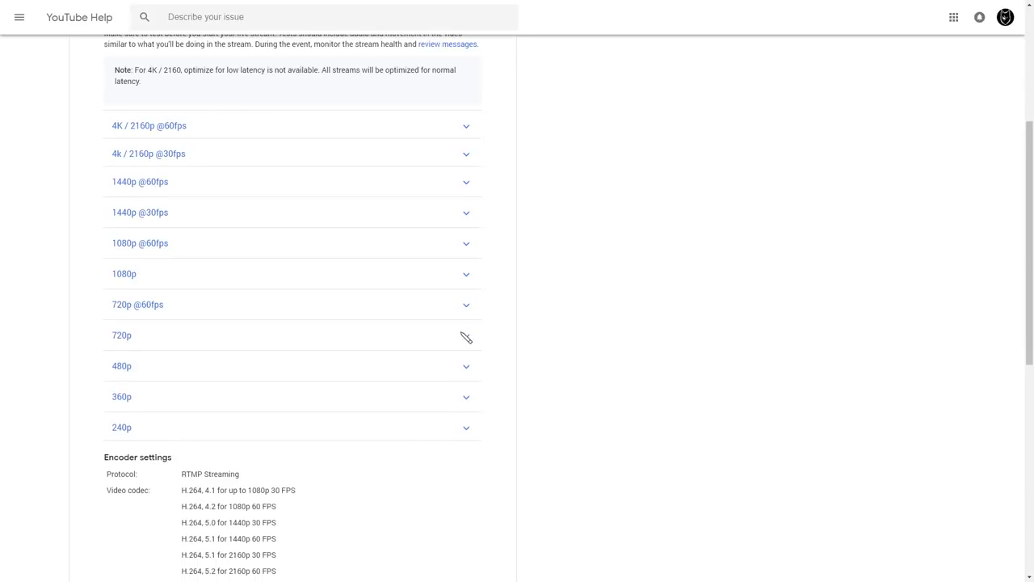
{"action": "left_click", "coordinate": [465, 337]}
{"action": "left_click", "coordinate": [465, 337]}
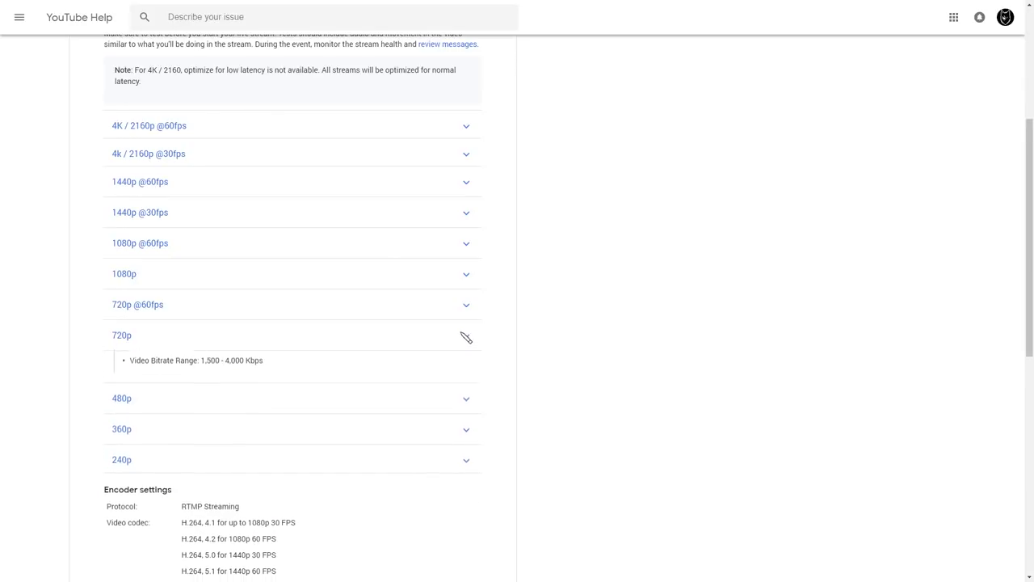
{"action": "left_click", "coordinate": [465, 305]}
{"action": "left_click", "coordinate": [465, 305]}
{"action": "left_click", "coordinate": [465, 338]}
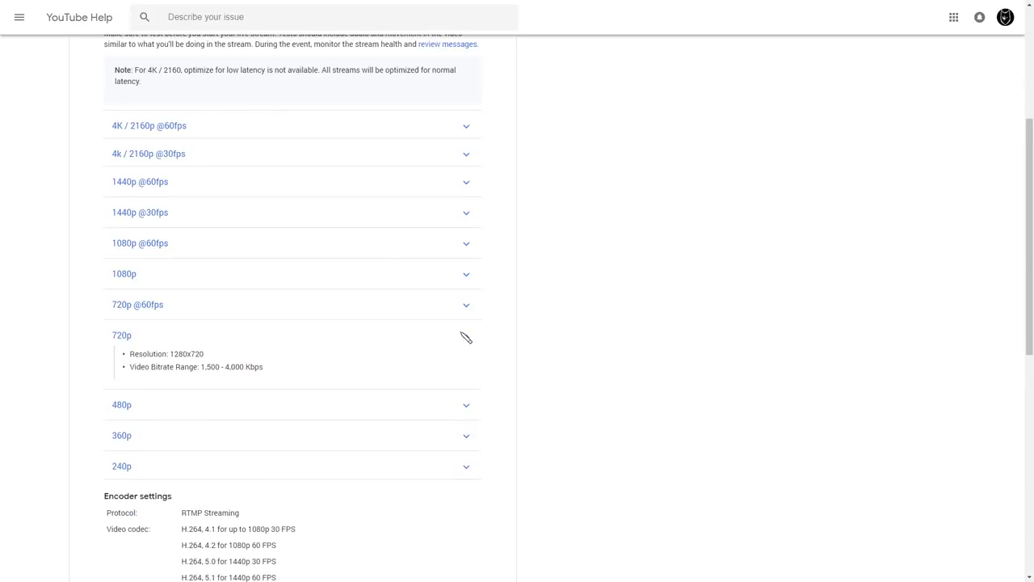
{"action": "left_click", "coordinate": [466, 338]}
{"action": "left_click", "coordinate": [461, 304]}
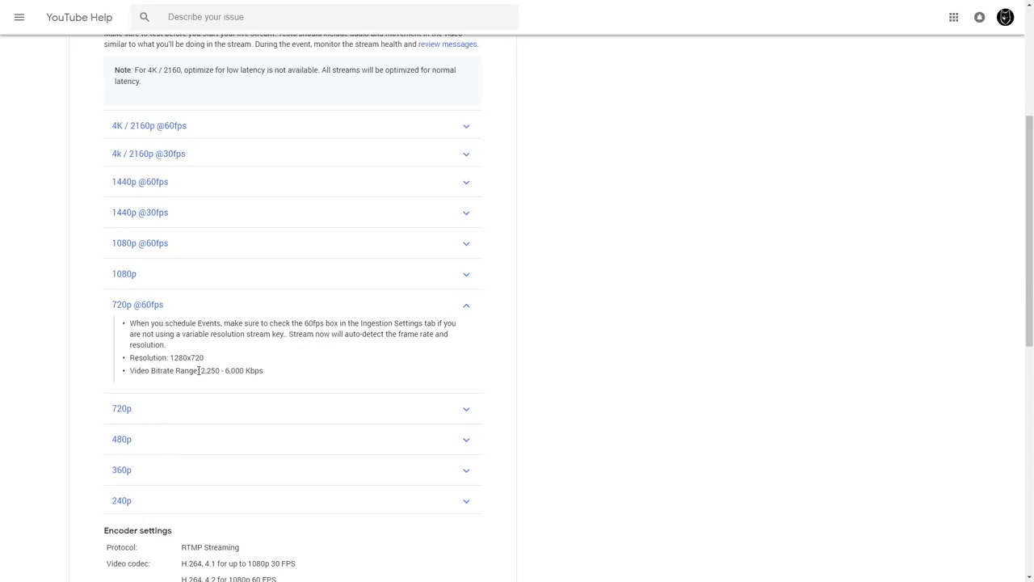
{"action": "left_click_drag", "start_coordinate": [199, 370], "coordinate": [300, 367]}
{"action": "left_click", "coordinate": [305, 367]}
{"action": "left_click", "coordinate": [461, 255]}
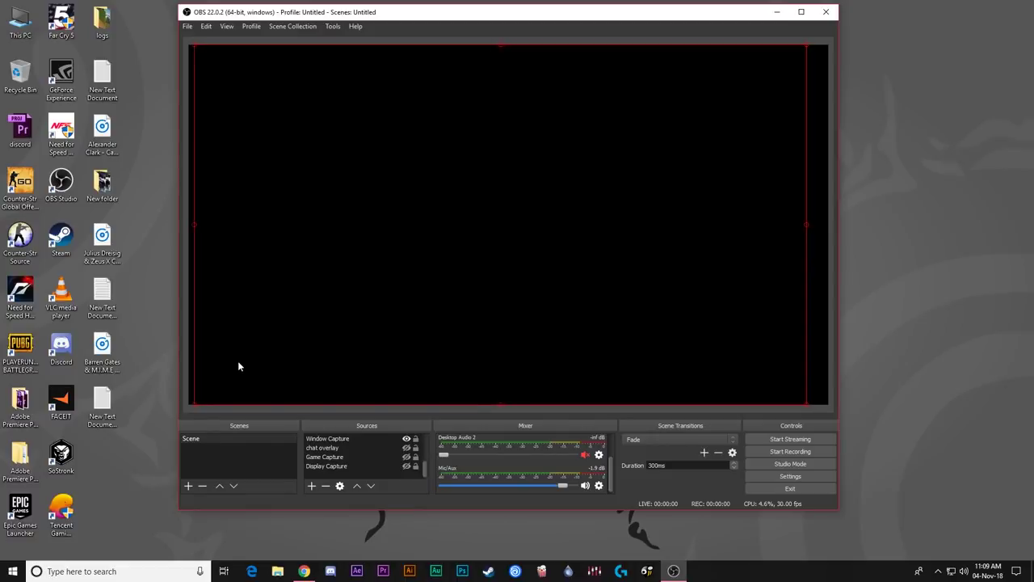
Add a new empty scene, accepting the default name Scene 2.
{"action": "left_click_drag", "start_coordinate": [801, 406], "coordinate": [828, 406]}
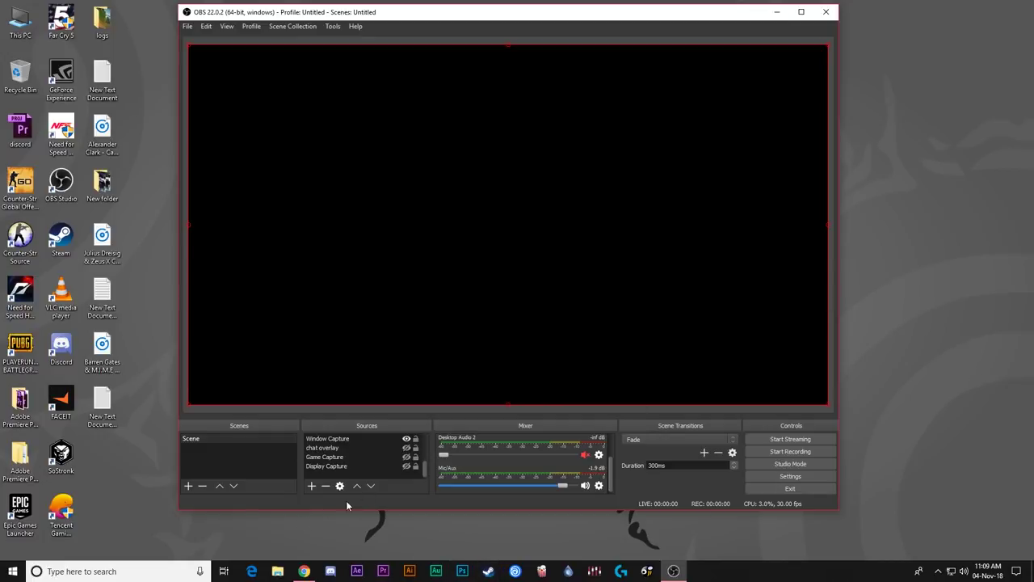
{"action": "left_click", "coordinate": [188, 486]}
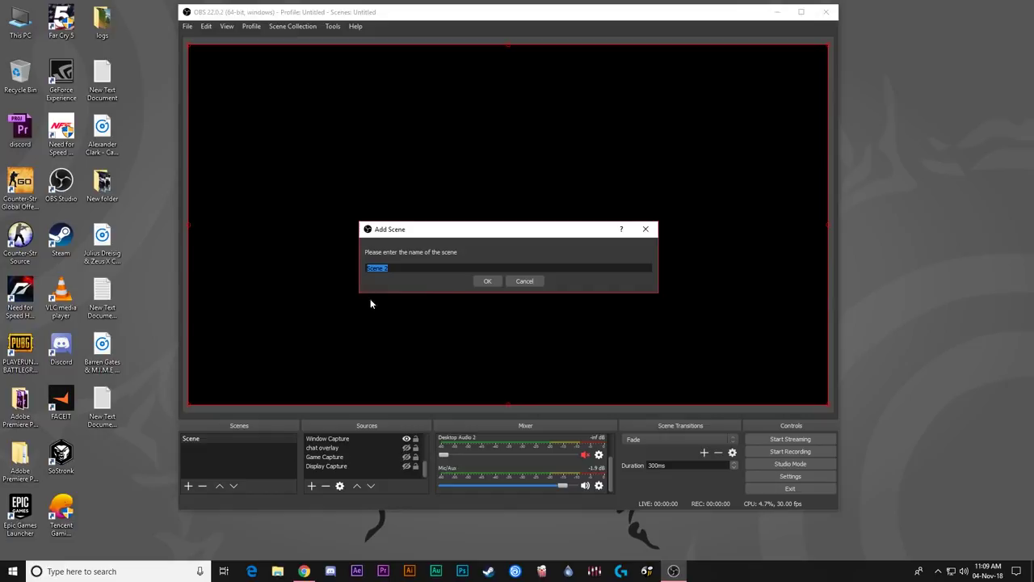
{"action": "left_click", "coordinate": [488, 280]}
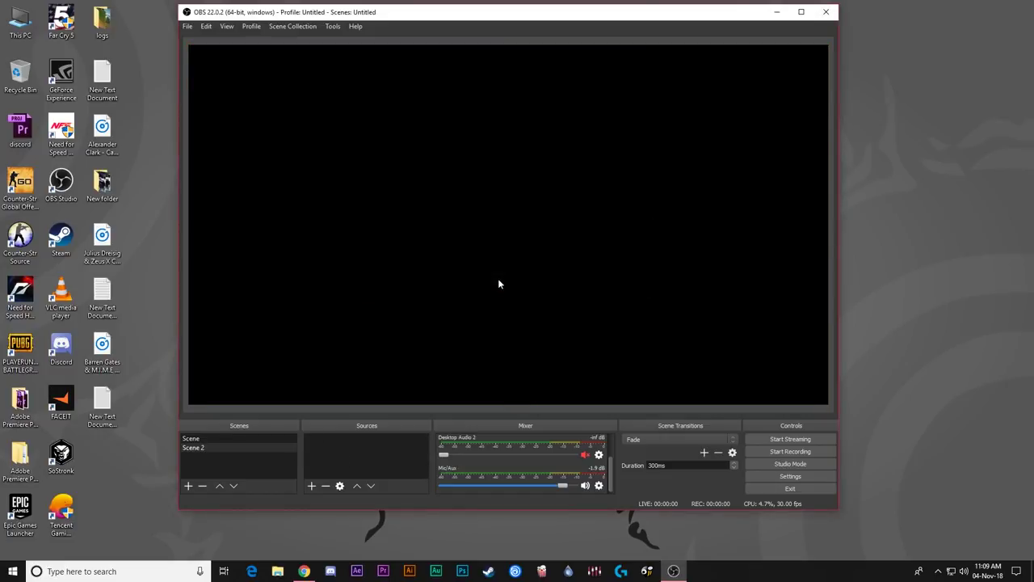
Add a Display Capture 2 source to Scene 2 with default properties.
{"action": "left_click", "coordinate": [196, 448]}
{"action": "left_click", "coordinate": [313, 486]}
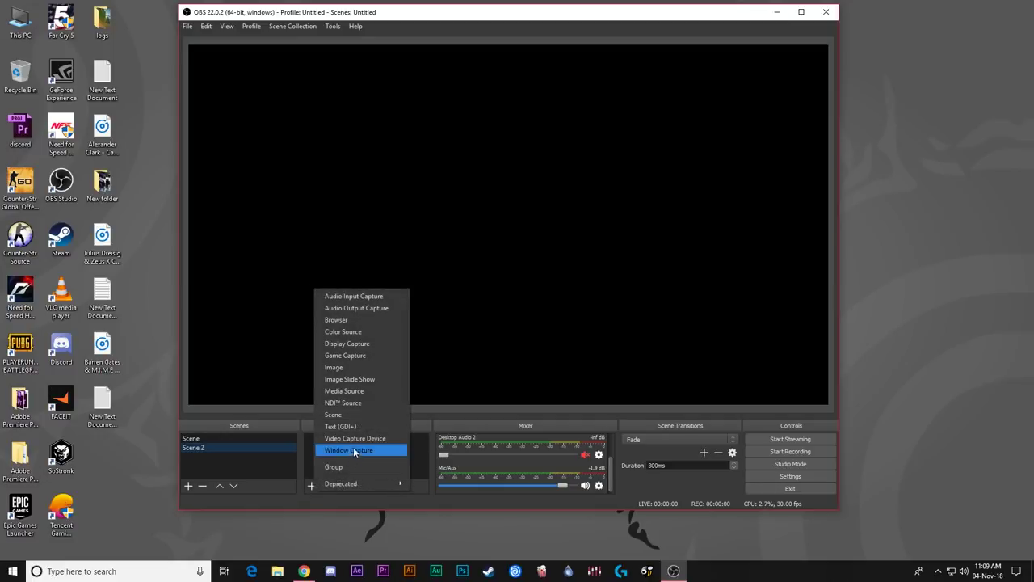
{"action": "left_click", "coordinate": [363, 345]}
{"action": "left_click", "coordinate": [535, 339]}
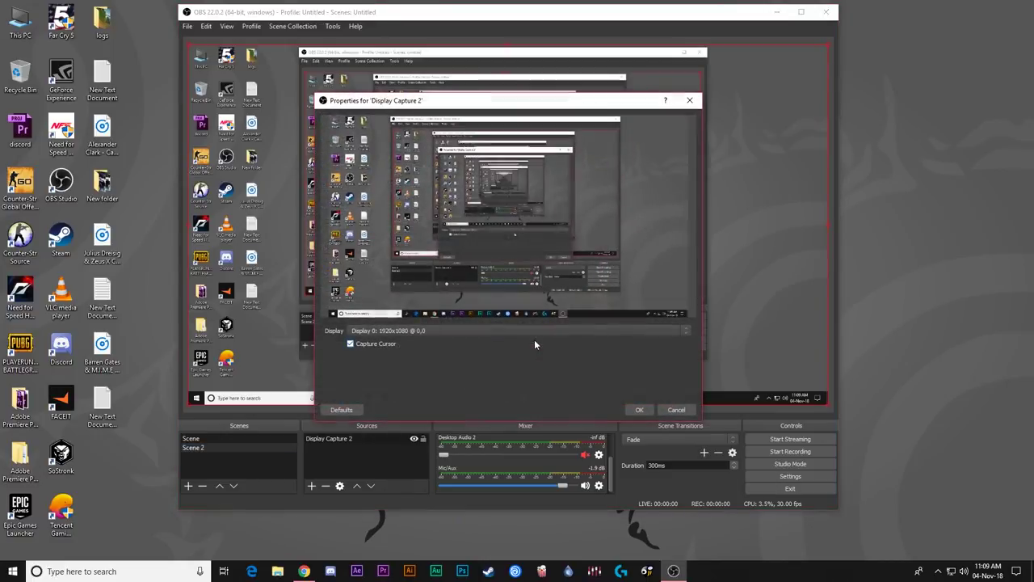
{"action": "left_click", "coordinate": [645, 409]}
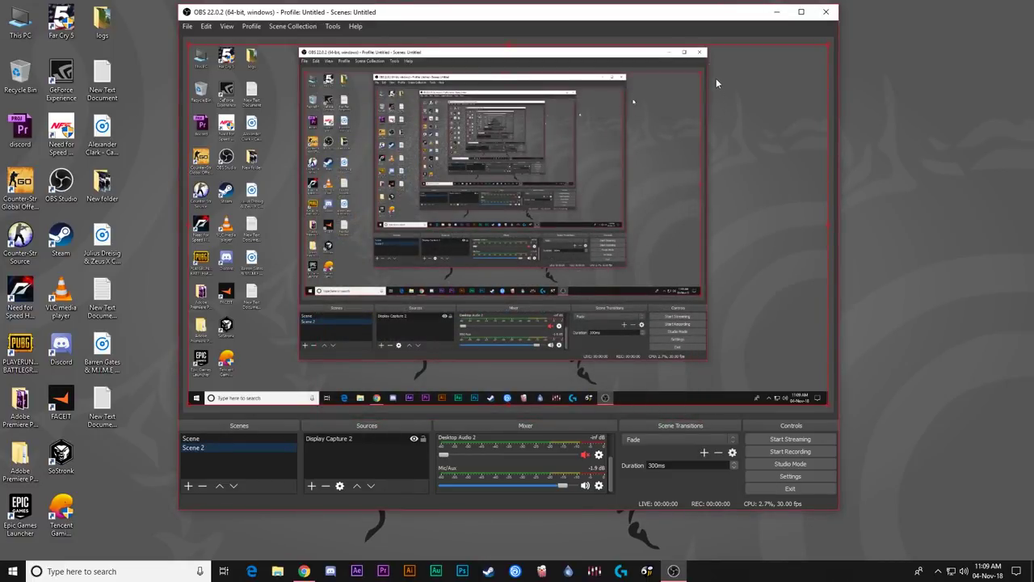
Review the Display Capture 2 properties and keep them unchanged.
{"action": "left_click_drag", "start_coordinate": [669, 18], "coordinate": [716, 19]}
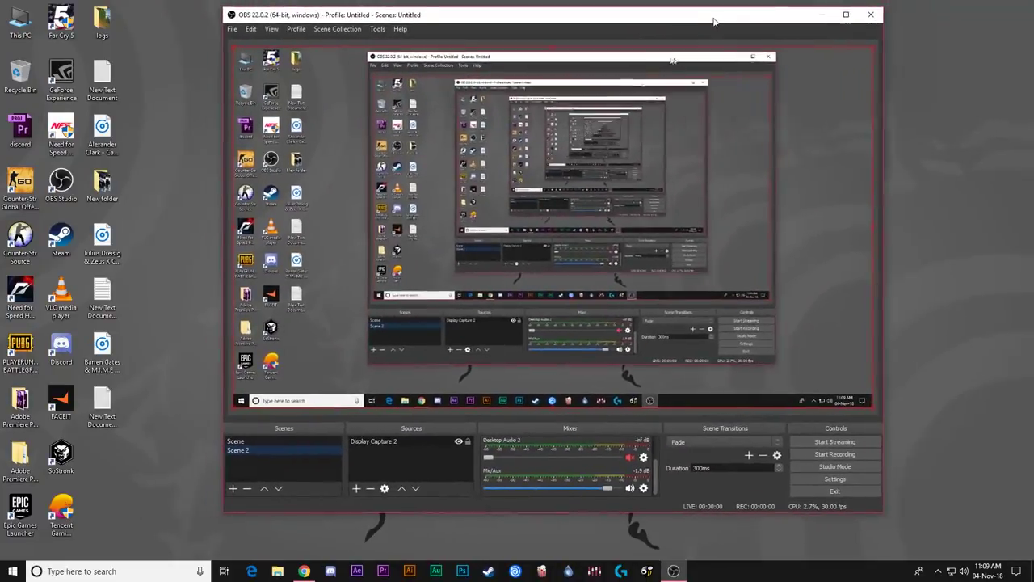
{"action": "left_click", "coordinate": [429, 437]}
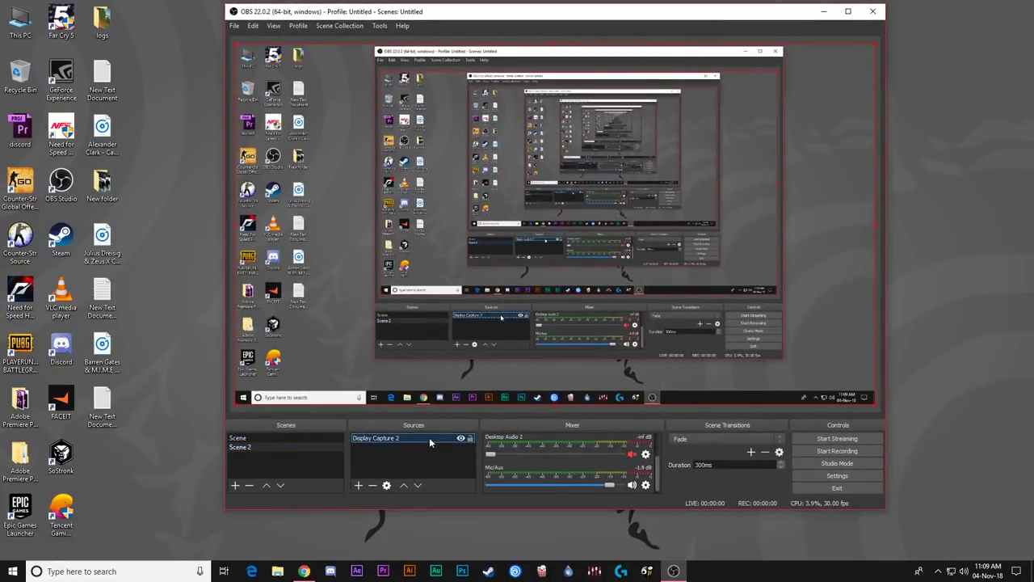
{"action": "right_click", "coordinate": [436, 438]}
{"action": "left_click", "coordinate": [456, 430]}
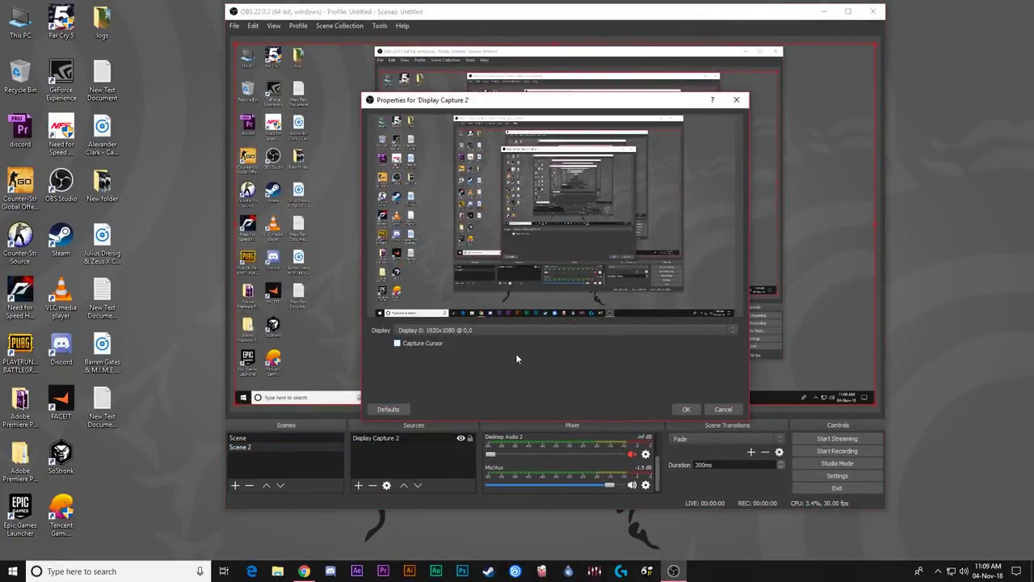
{"action": "left_click", "coordinate": [685, 408]}
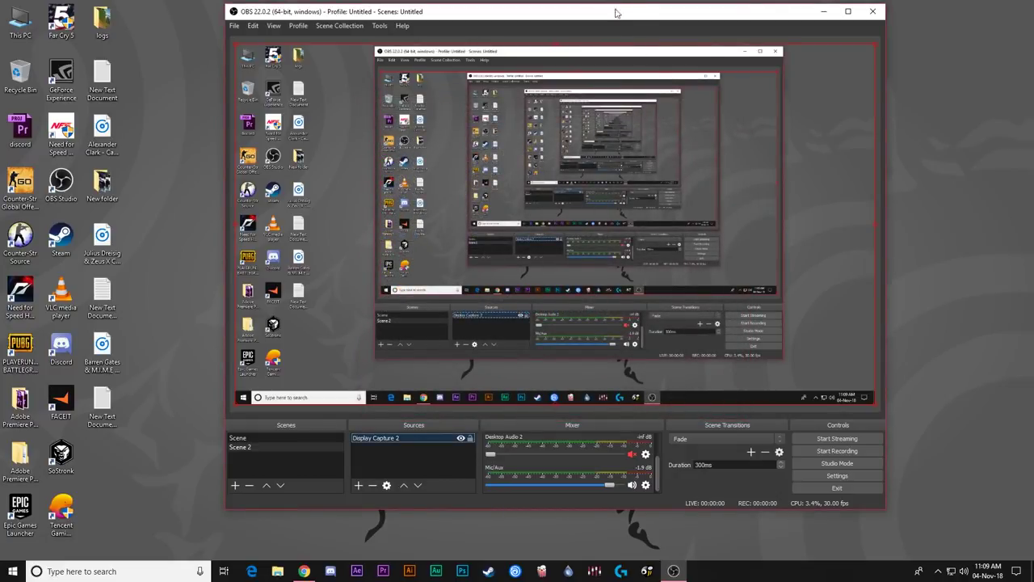
{"action": "left_click_drag", "start_coordinate": [615, 12], "coordinate": [594, 31]}
Set the stream type to Custom Streaming Server, with the Stream key field still empty.
{"action": "left_click", "coordinate": [816, 490]}
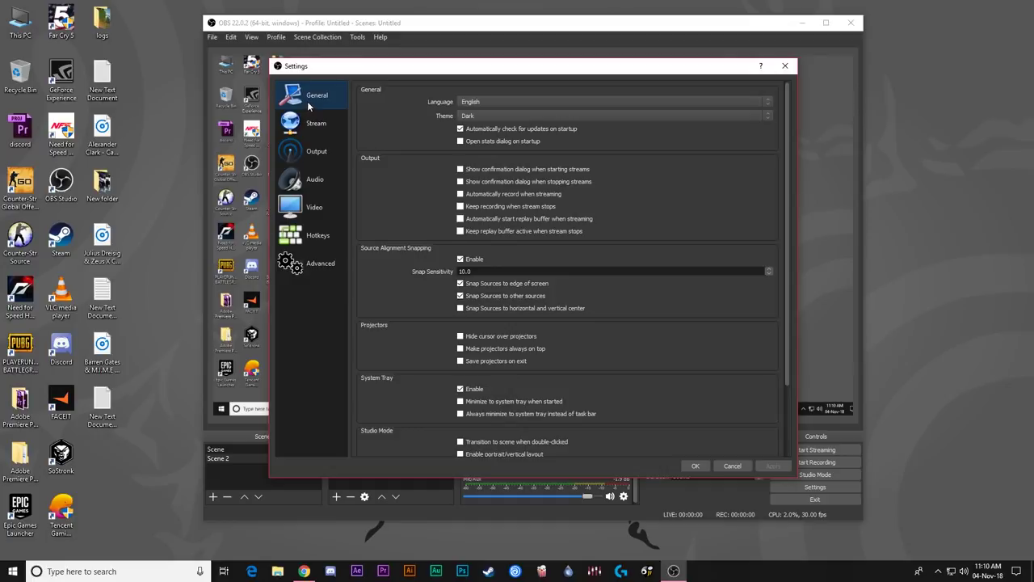
{"action": "left_click", "coordinate": [313, 123]}
{"action": "left_click", "coordinate": [504, 91]}
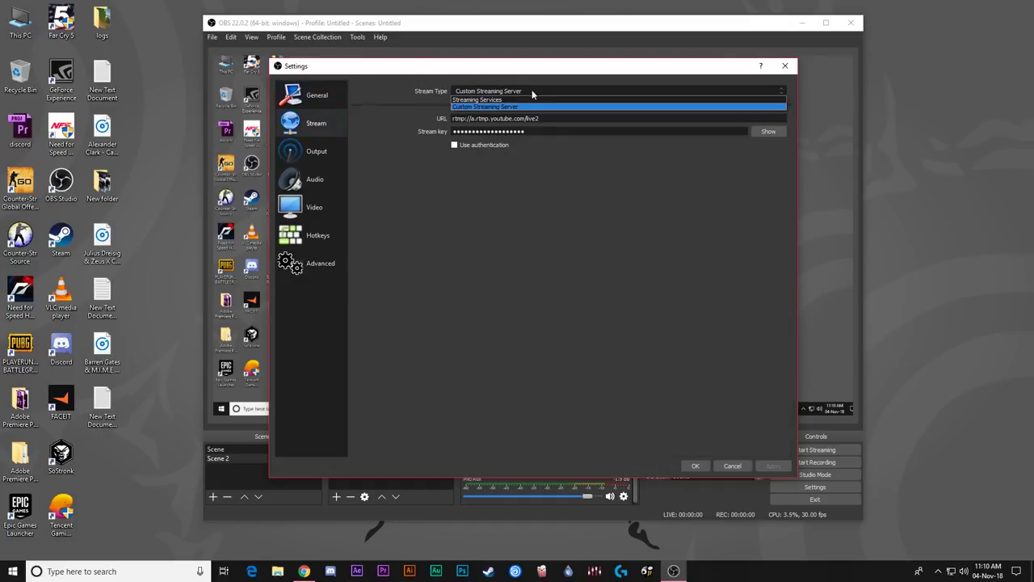
{"action": "left_click", "coordinate": [515, 99]}
{"action": "left_click", "coordinate": [516, 92]}
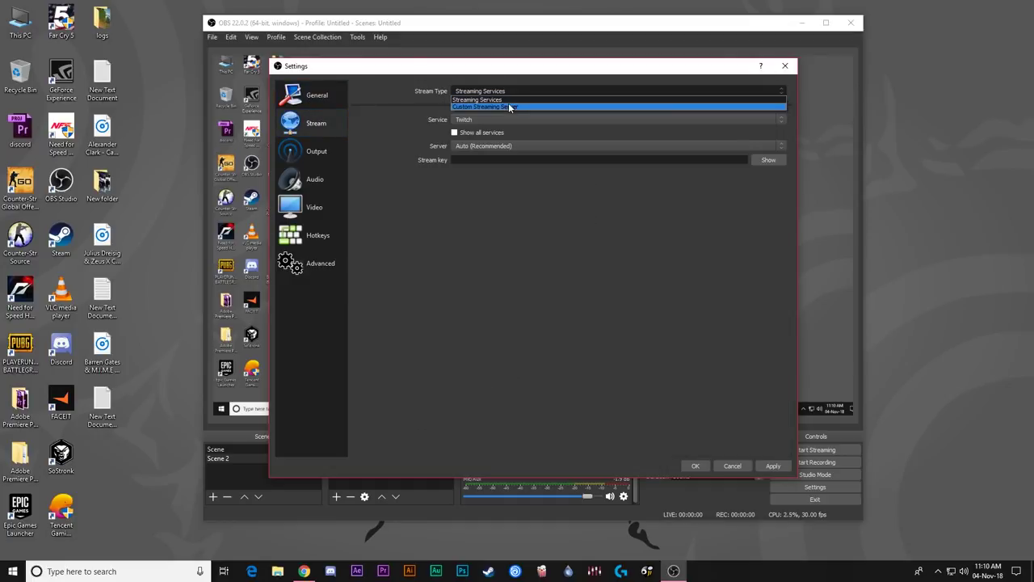
{"action": "left_click", "coordinate": [514, 103]}
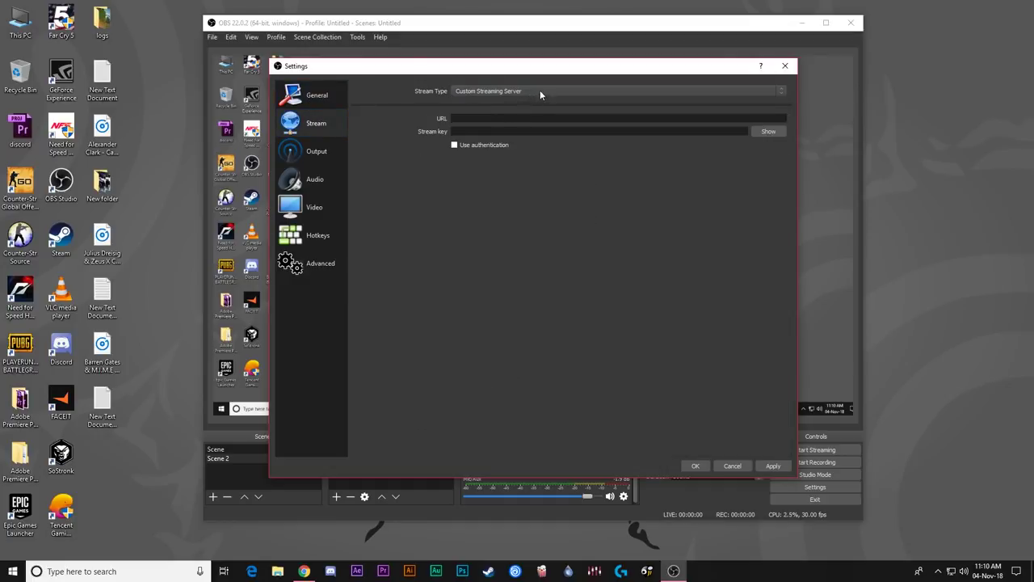
{"action": "left_click", "coordinate": [471, 130]}
Open YouTube's Live Dashboard in a new tab and select the server URL rtmp://a.rtmp.youtube.com/live2.
{"action": "left_click", "coordinate": [304, 571]}
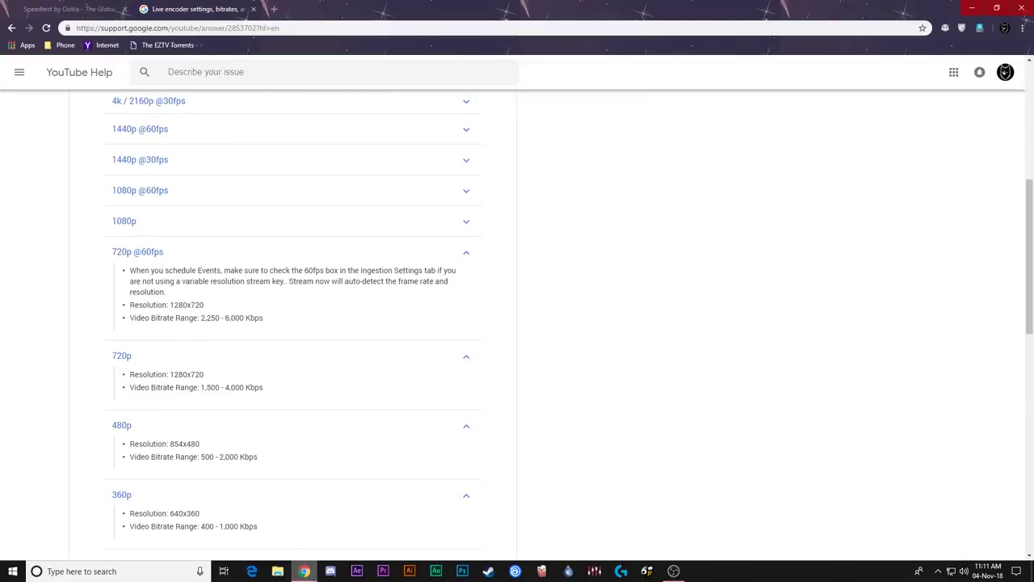
{"action": "left_click", "coordinate": [275, 9]}
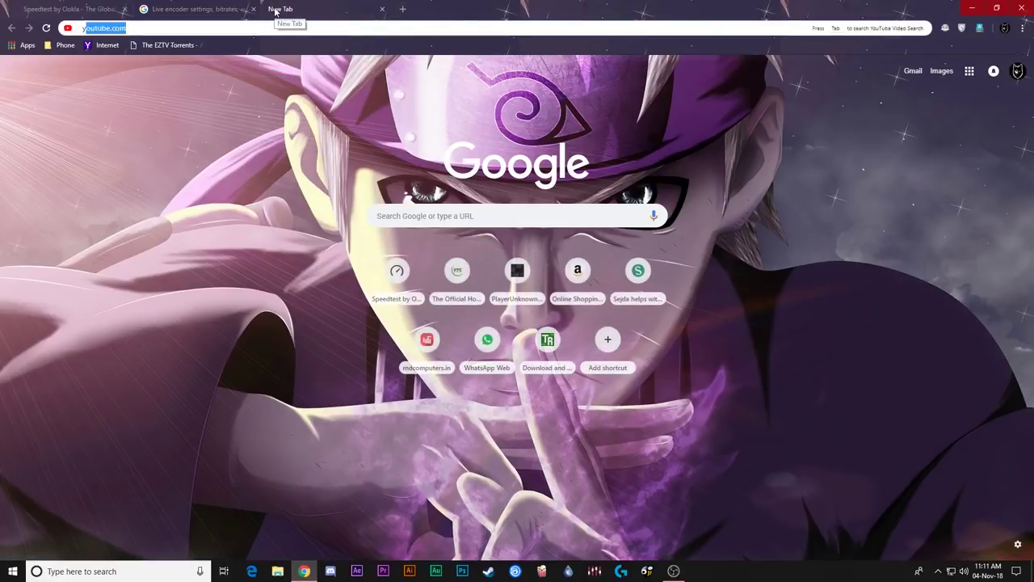
{"action": "type", "text": "you"}
{"action": "key", "text": "Return"}
{"action": "scroll", "coordinate": [65, 477], "scroll_direction": "down", "scroll_amount": 2}
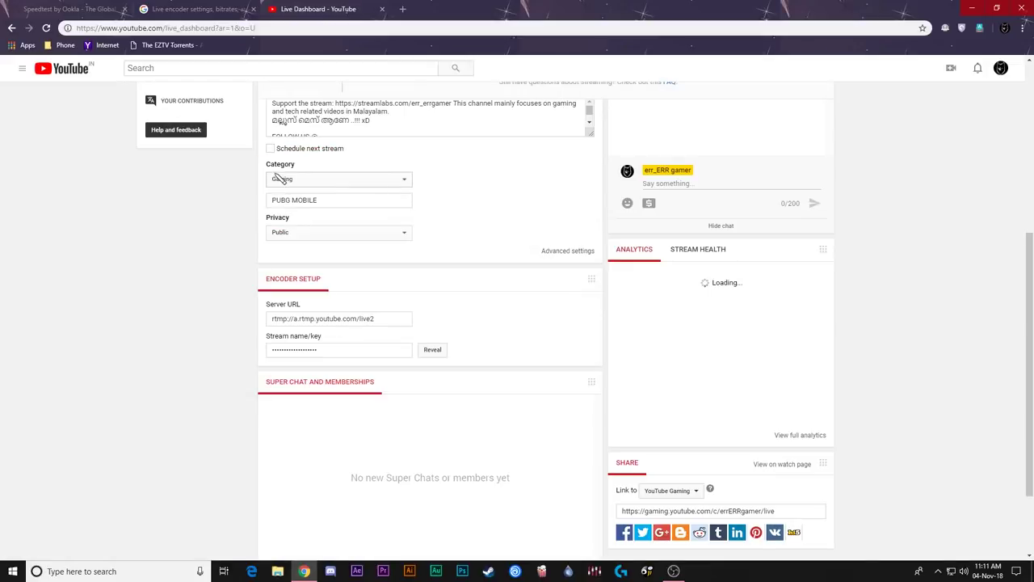
{"action": "scroll", "coordinate": [282, 193], "scroll_direction": "down", "scroll_amount": 1}
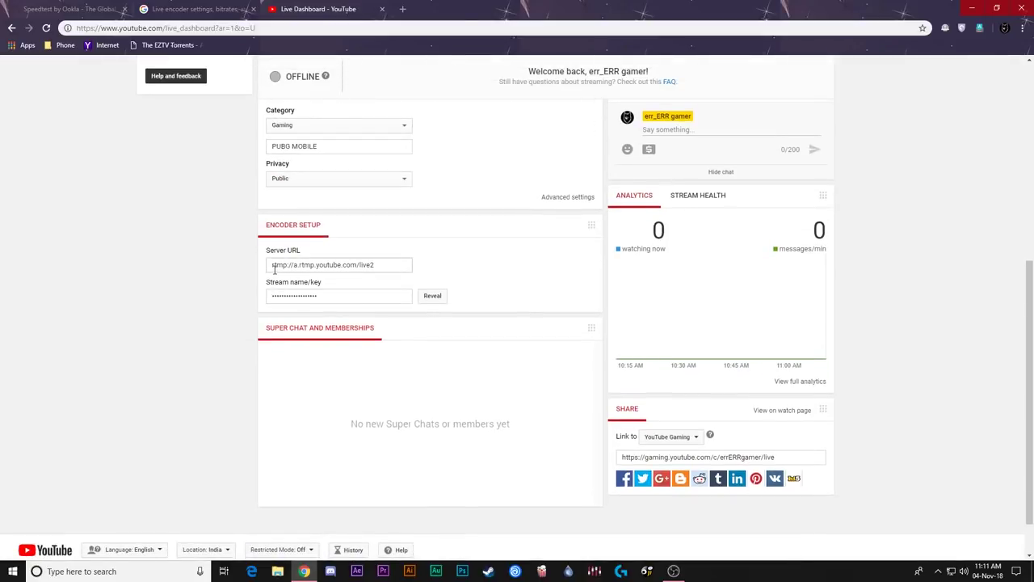
{"action": "left_click_drag", "start_coordinate": [273, 267], "coordinate": [379, 270]}
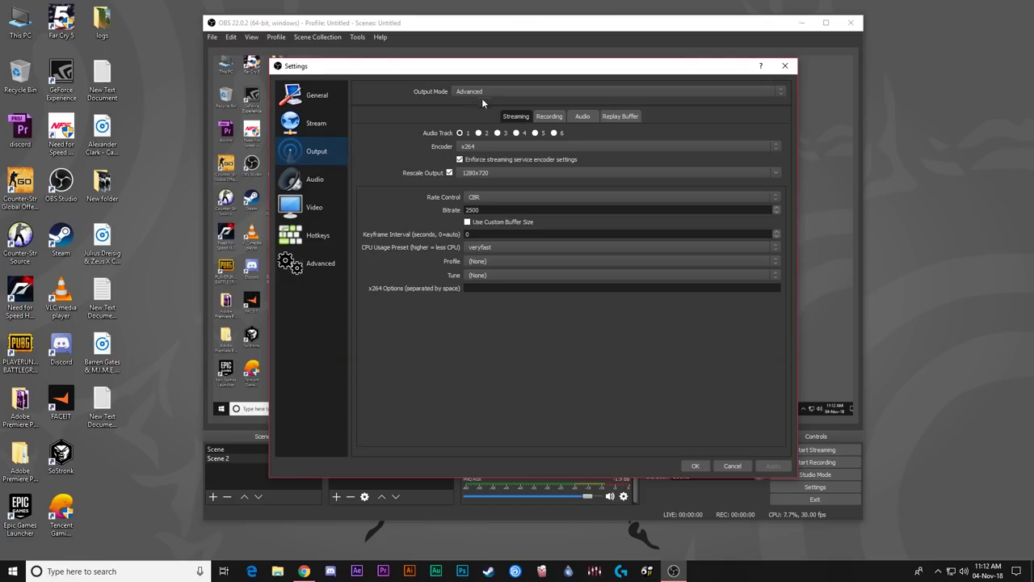
Set streaming output to x264 encoder, 1280x720 rescale, CBR rate control and 2500 bitrate.
{"action": "left_click", "coordinate": [514, 146]}
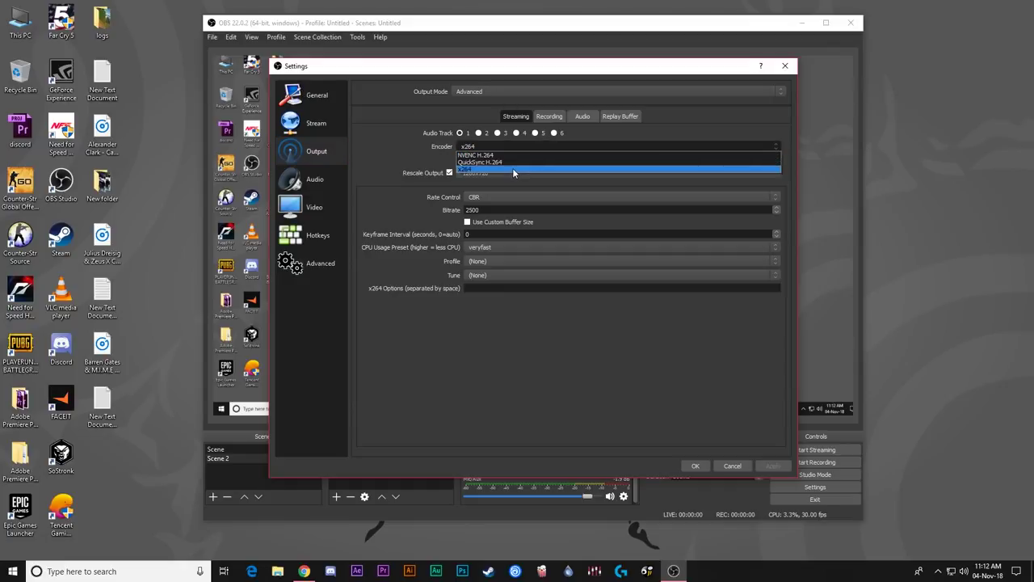
{"action": "left_click", "coordinate": [512, 168]}
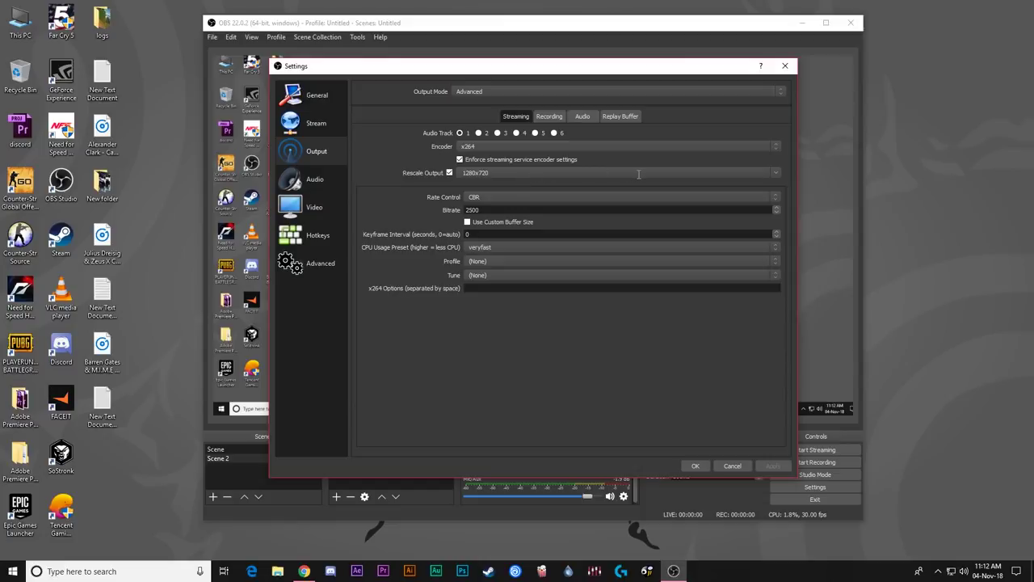
{"action": "left_click", "coordinate": [674, 176]}
{"action": "left_click", "coordinate": [517, 194]}
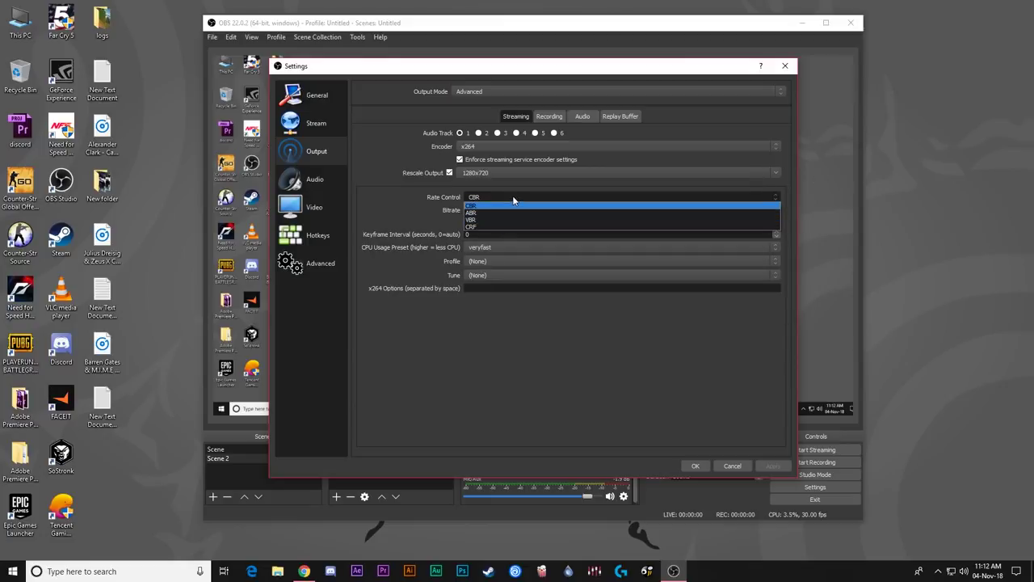
{"action": "left_click", "coordinate": [511, 205]}
{"action": "double_click", "coordinate": [463, 210]}
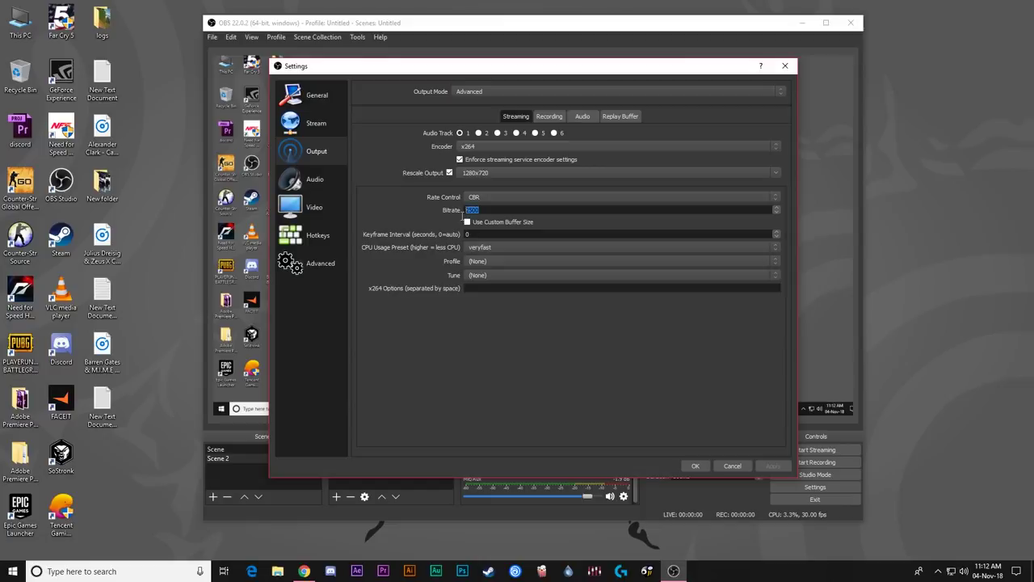
{"action": "left_click", "coordinate": [545, 406]}
{"action": "left_click", "coordinate": [315, 180]}
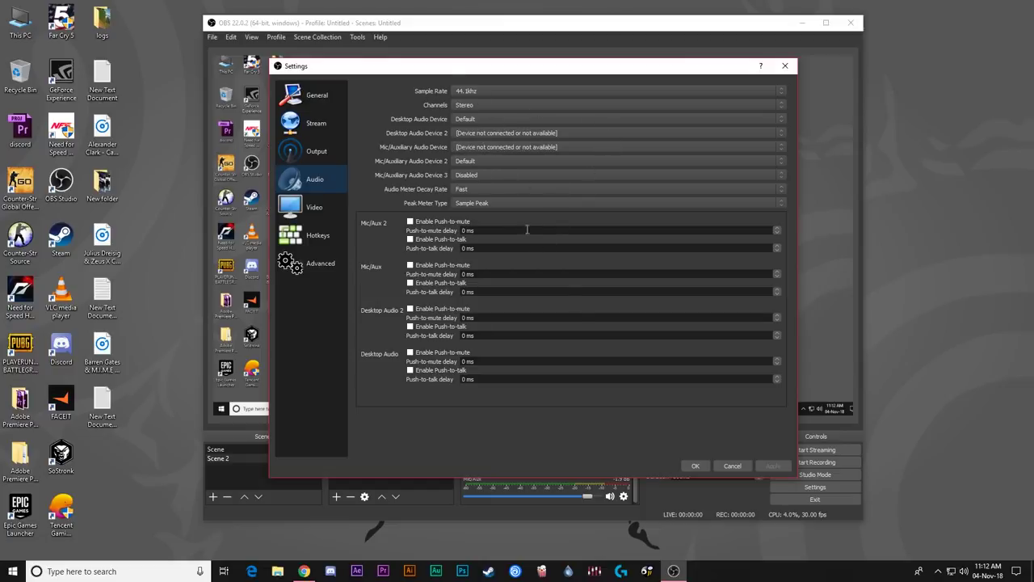
Switch from Audio to the Video settings showing 1920x1080 base and 1280x720 output.
{"action": "left_click", "coordinate": [298, 207]}
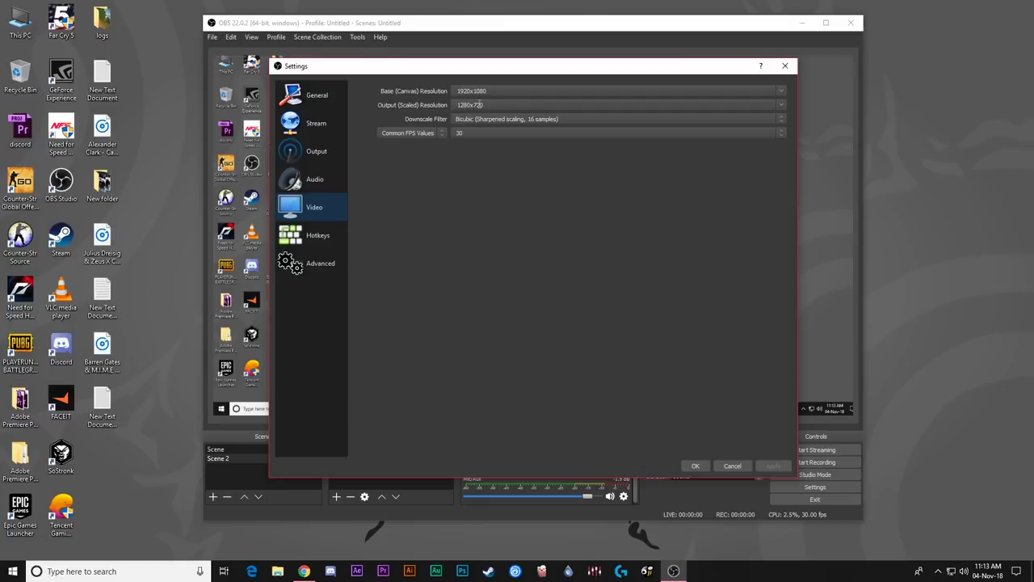
Set the downscale filter to Lanczos (Sharpened scaling, 32 samples) and keep Common FPS at 30.
{"action": "left_click", "coordinate": [629, 120]}
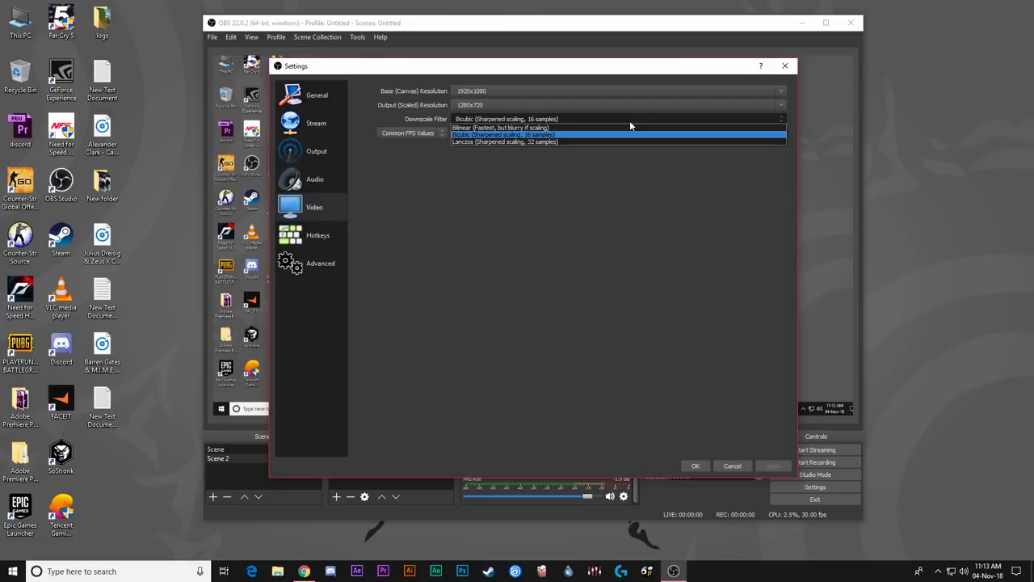
{"action": "left_click", "coordinate": [587, 142]}
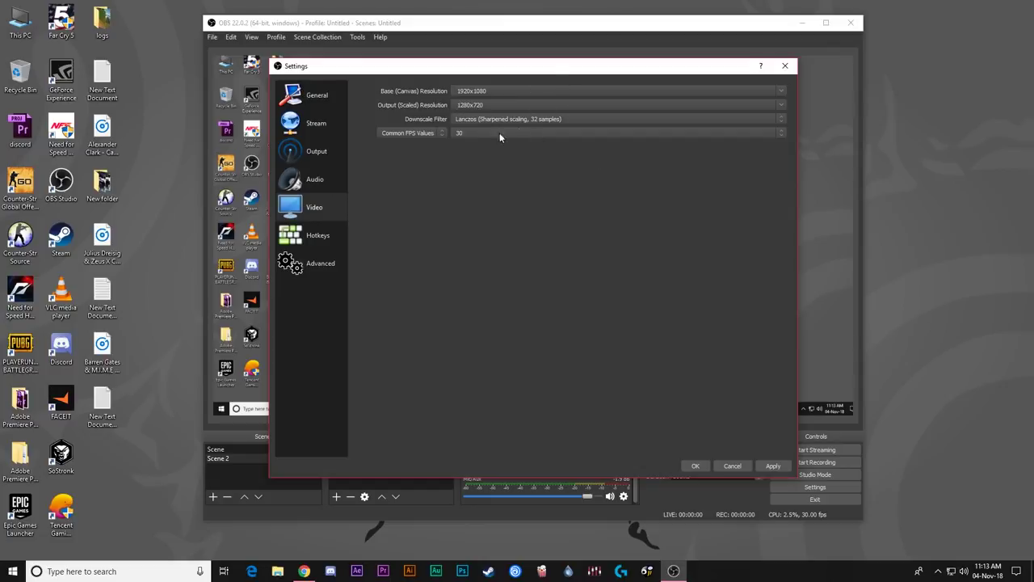
{"action": "left_click", "coordinate": [587, 120]}
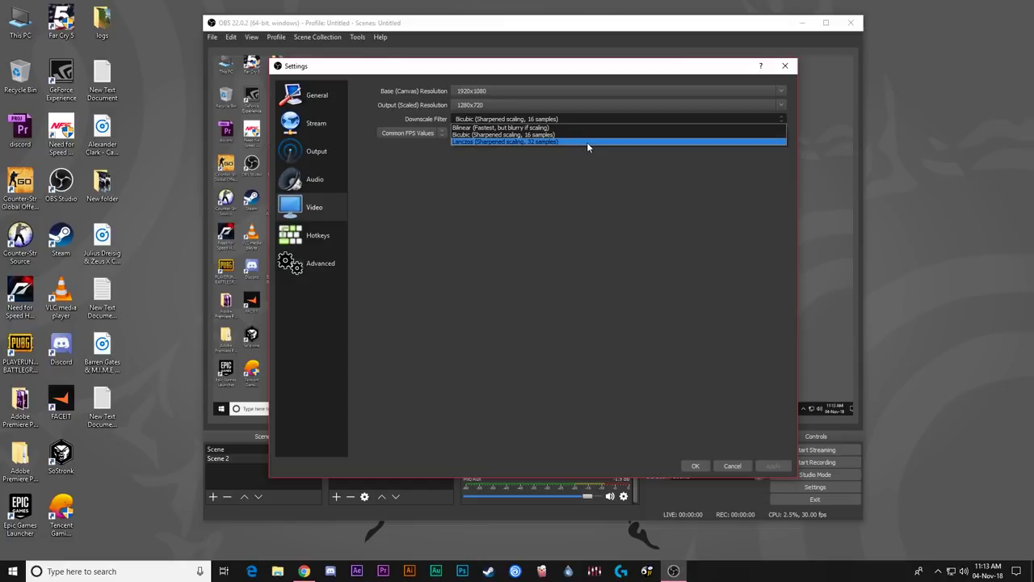
{"action": "left_click", "coordinate": [587, 142]}
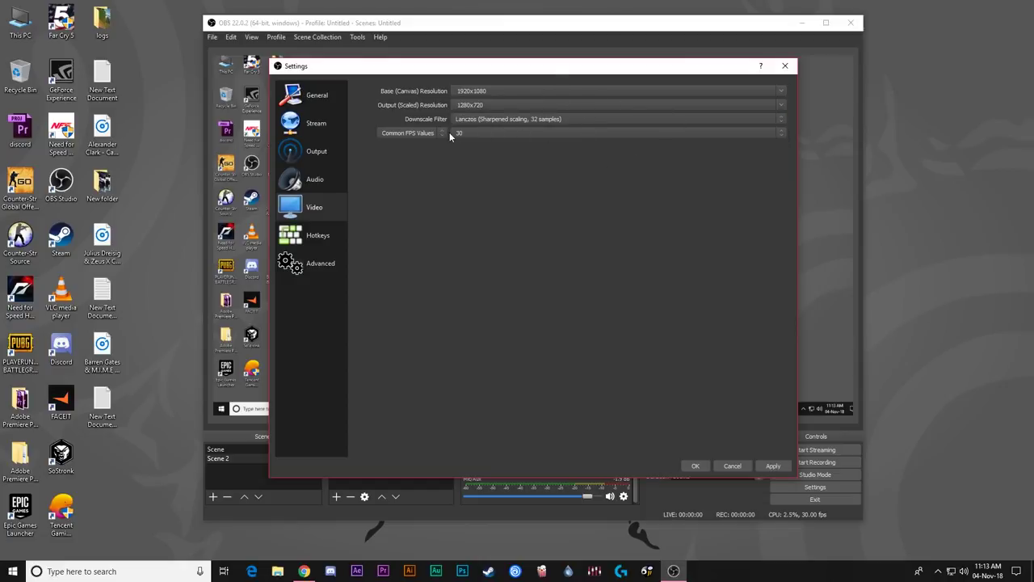
{"action": "left_click", "coordinate": [588, 120]}
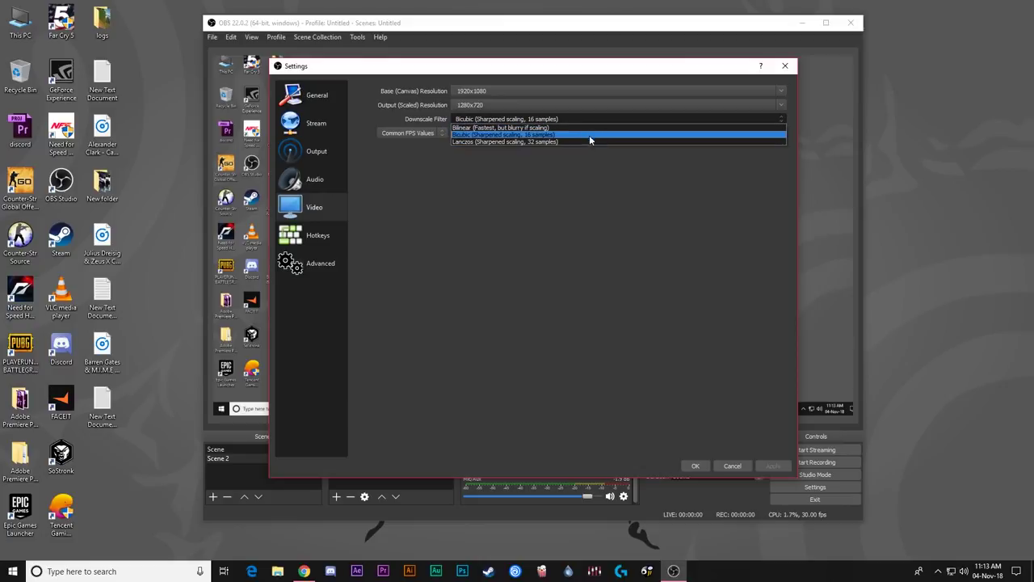
{"action": "left_click", "coordinate": [587, 142]}
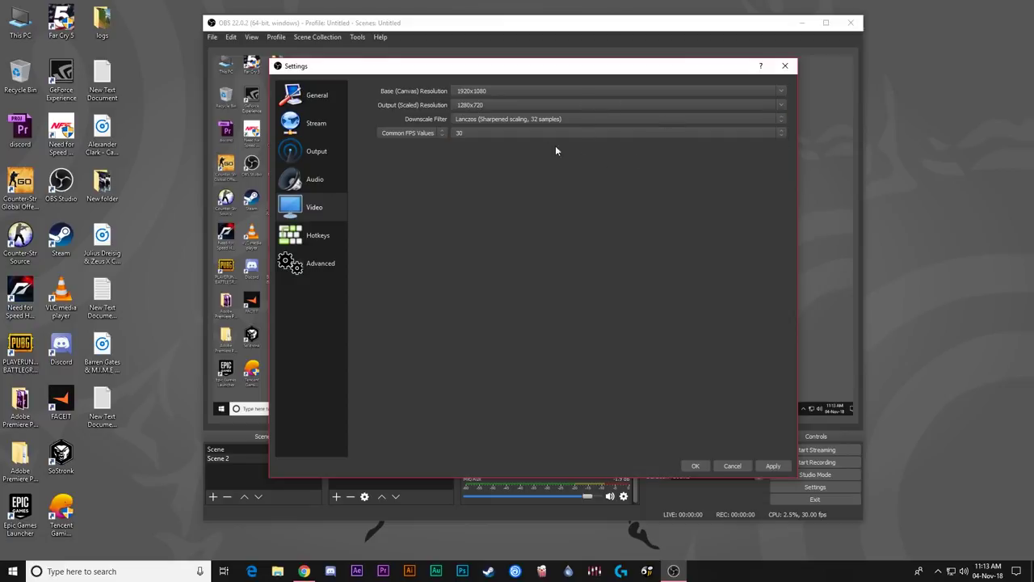
{"action": "left_click", "coordinate": [490, 134]}
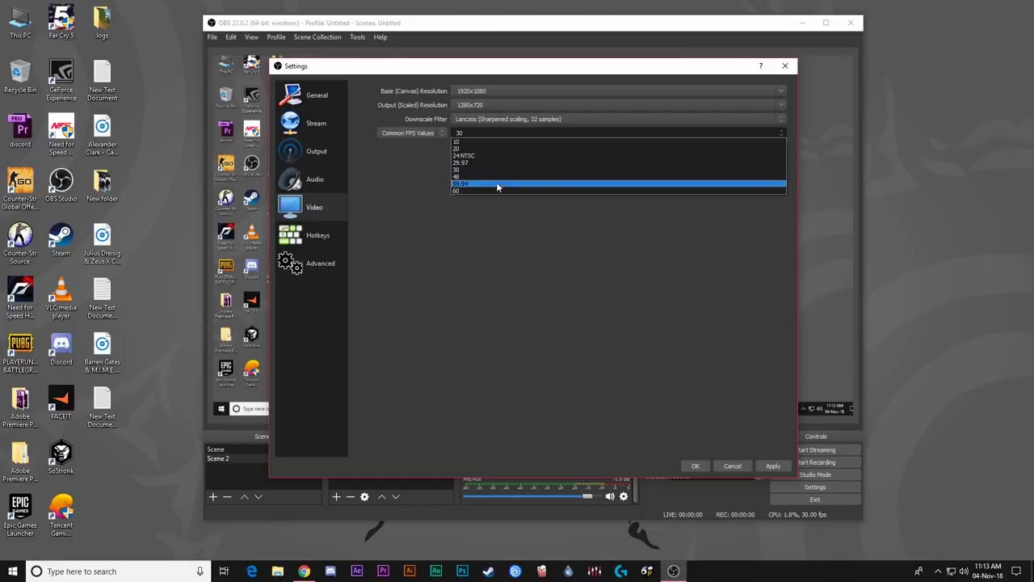
{"action": "left_click", "coordinate": [488, 177]}
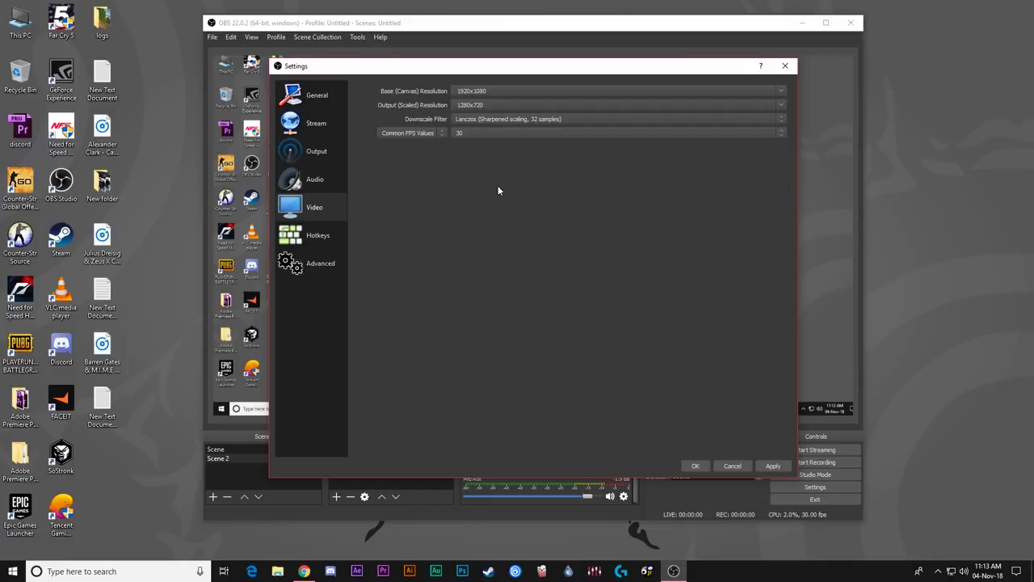
Browse the Hotkeys page's shortcuts for streaming, recording and each scene's sources.
{"action": "left_click", "coordinate": [335, 232]}
{"action": "scroll", "coordinate": [498, 164], "scroll_direction": "down", "scroll_amount": 2}
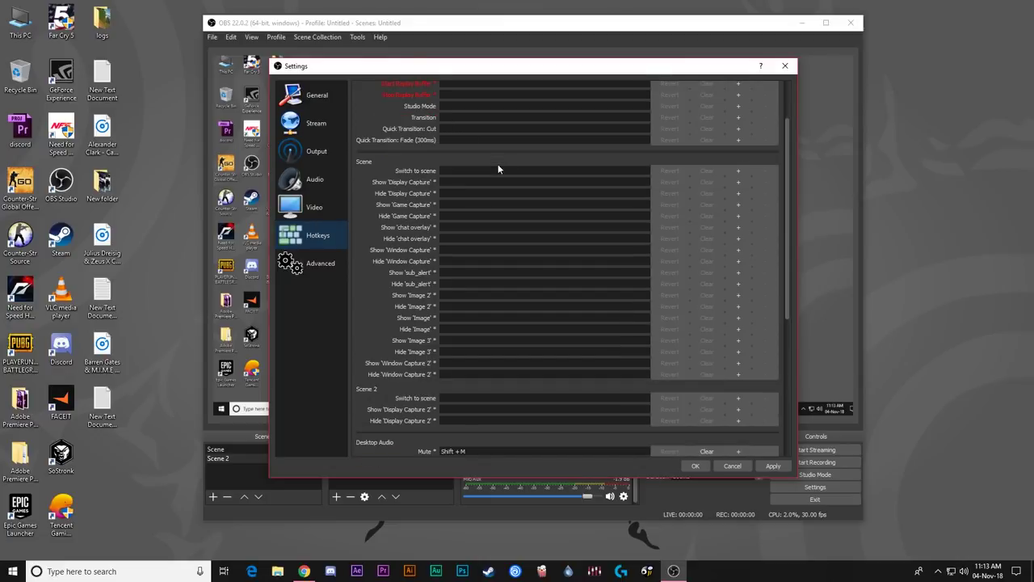
{"action": "scroll", "coordinate": [495, 202], "scroll_direction": "up", "scroll_amount": 2}
{"action": "scroll", "coordinate": [500, 203], "scroll_direction": "down", "scroll_amount": 2}
{"action": "scroll", "coordinate": [499, 204], "scroll_direction": "up", "scroll_amount": 2}
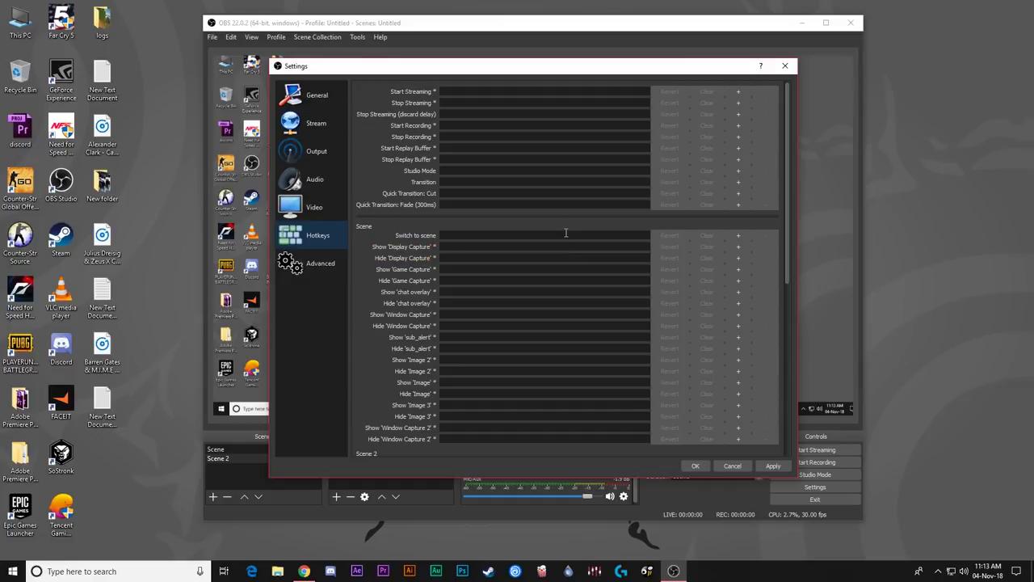
{"action": "scroll", "coordinate": [606, 186], "scroll_direction": "down", "scroll_amount": 3}
{"action": "scroll", "coordinate": [576, 267], "scroll_direction": "up", "scroll_amount": 3}
Review the Advanced settings: Direct3D 11 renderer, NV12 color format and 30s stream delay.
{"action": "left_click", "coordinate": [323, 265]}
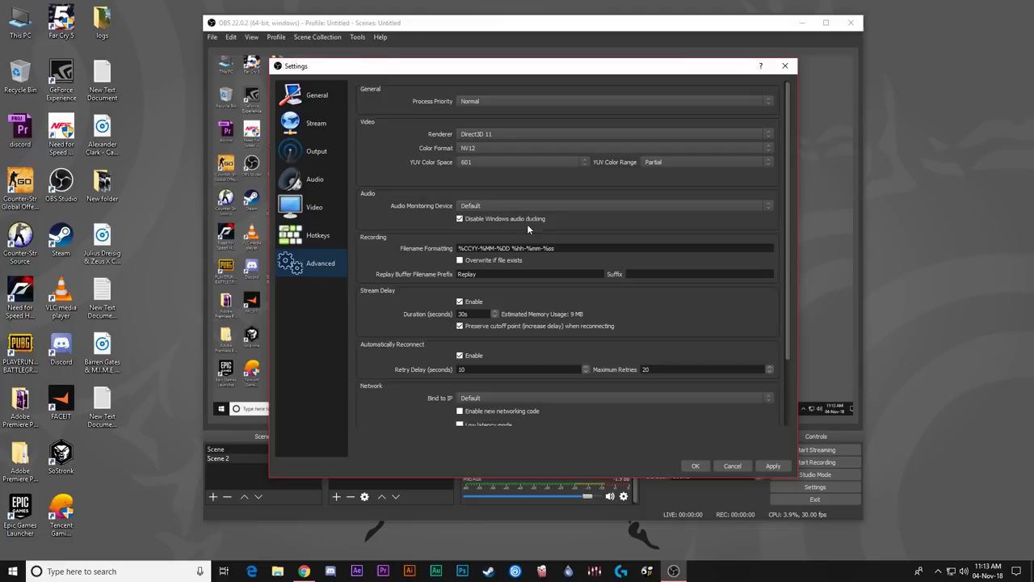
{"action": "scroll", "coordinate": [527, 240], "scroll_direction": "down", "scroll_amount": 3}
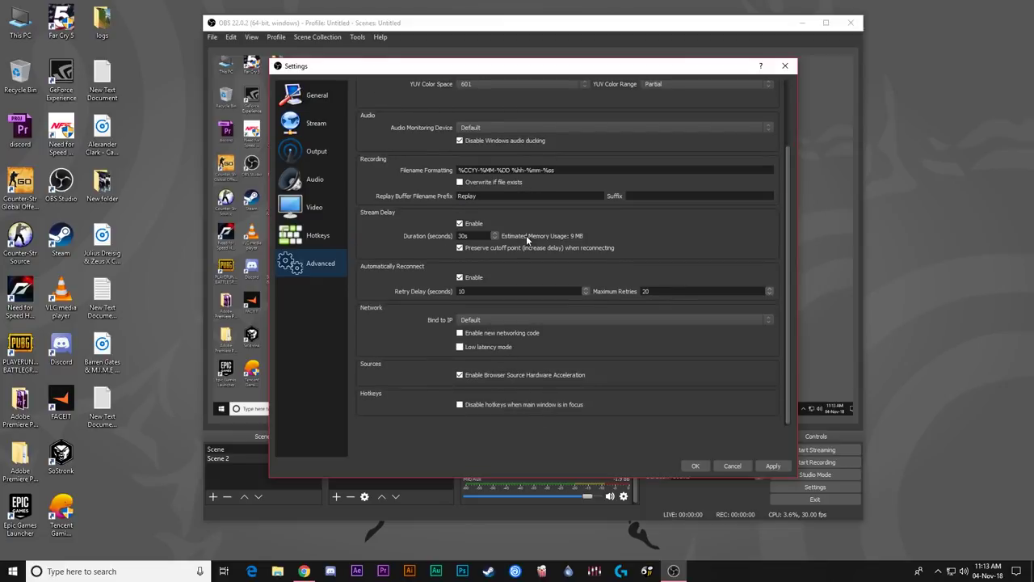
{"action": "scroll", "coordinate": [525, 235], "scroll_direction": "up", "scroll_amount": 3}
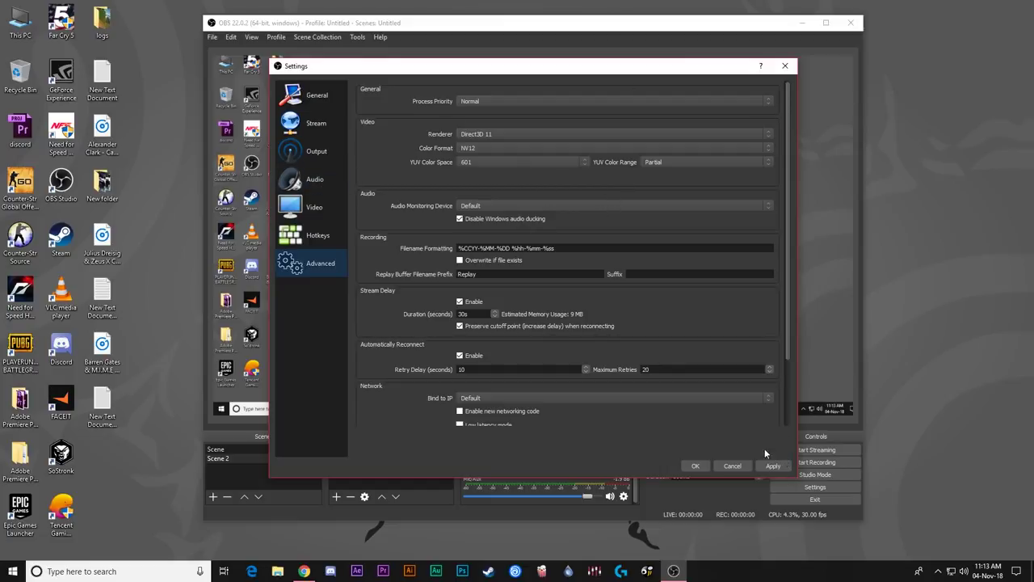
Close Settings saving the changes, then move the OBS main window further right.
{"action": "left_click", "coordinate": [790, 71]}
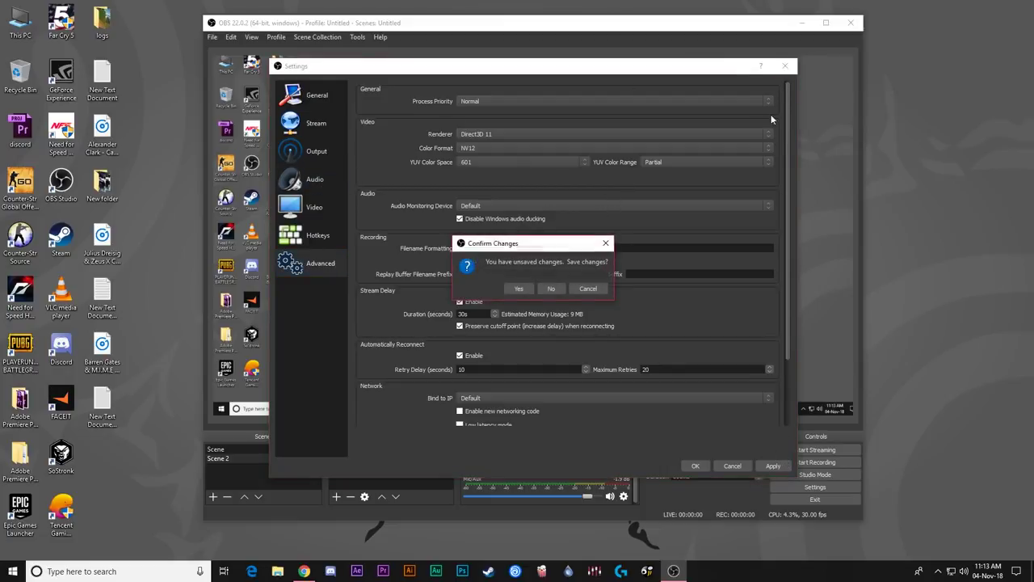
{"action": "left_click", "coordinate": [527, 289]}
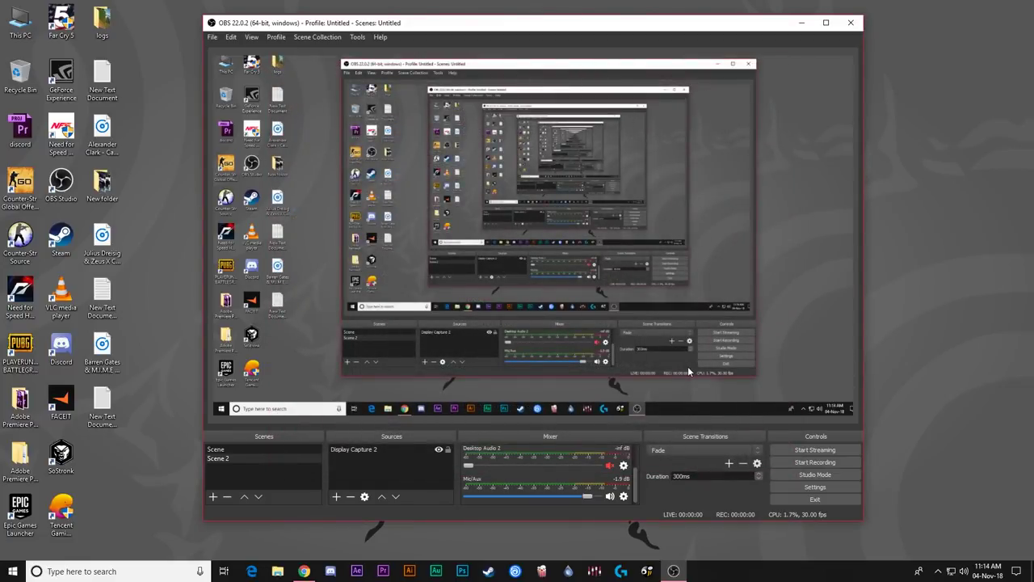
{"action": "left_click_drag", "start_coordinate": [690, 23], "coordinate": [799, 15]}
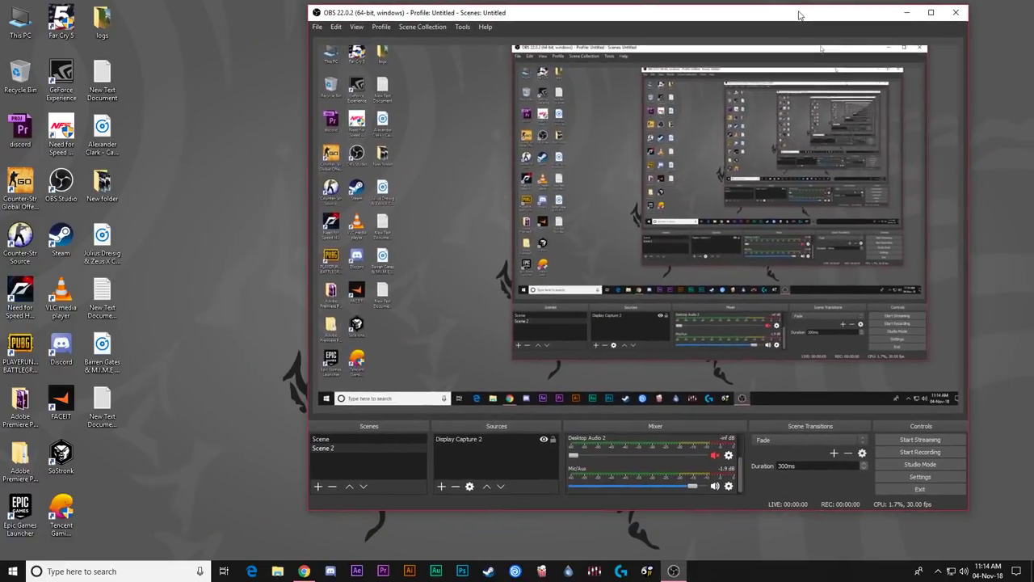